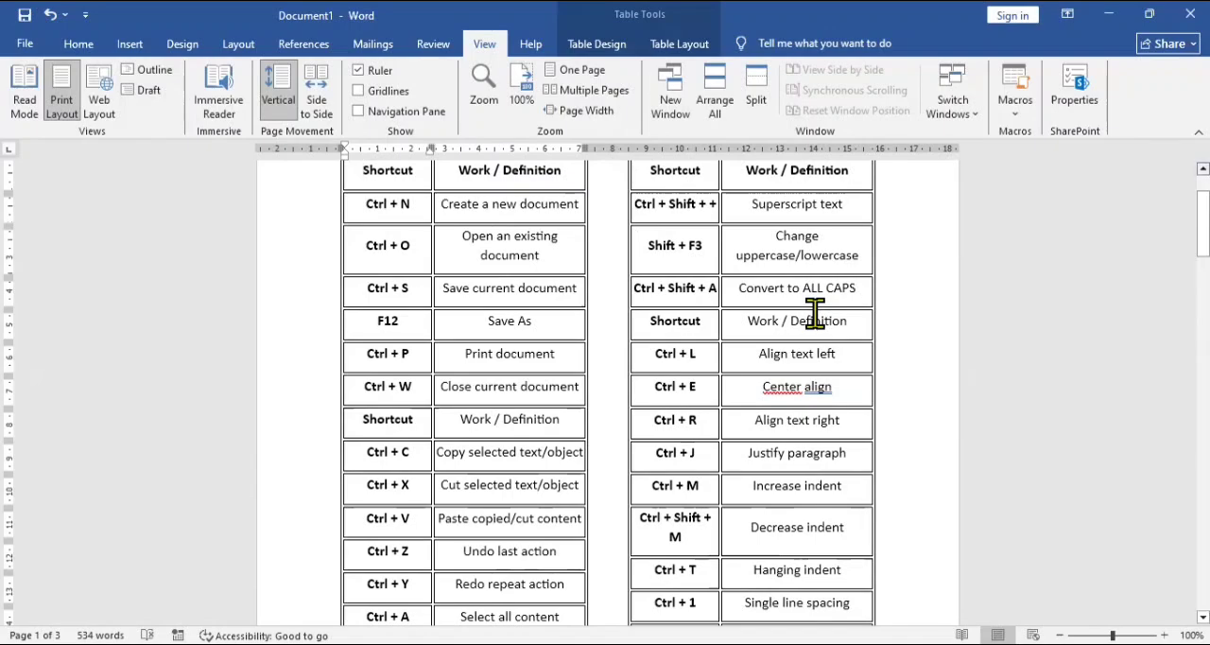
Step: View the shortcut document from its beginning in multiple-page layout, at 100% and at 80% zoom, and enlarge it to 108%
scroll(815, 314, up, 1)
scroll(815, 314, up, 1)
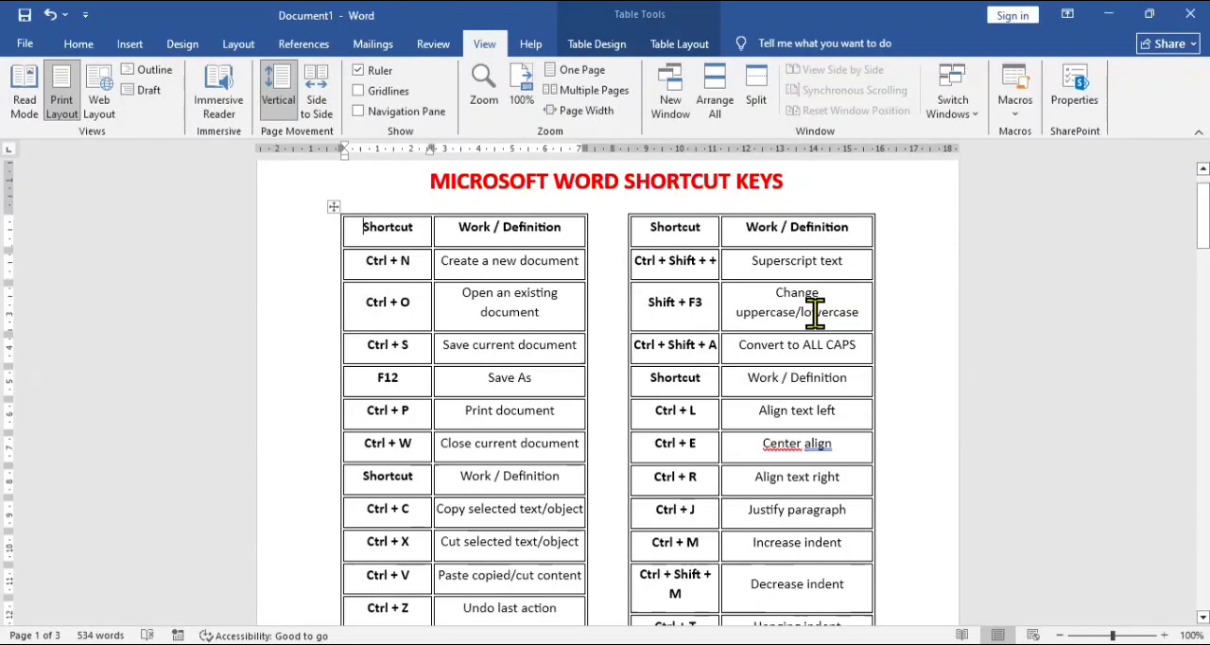
click(582, 92)
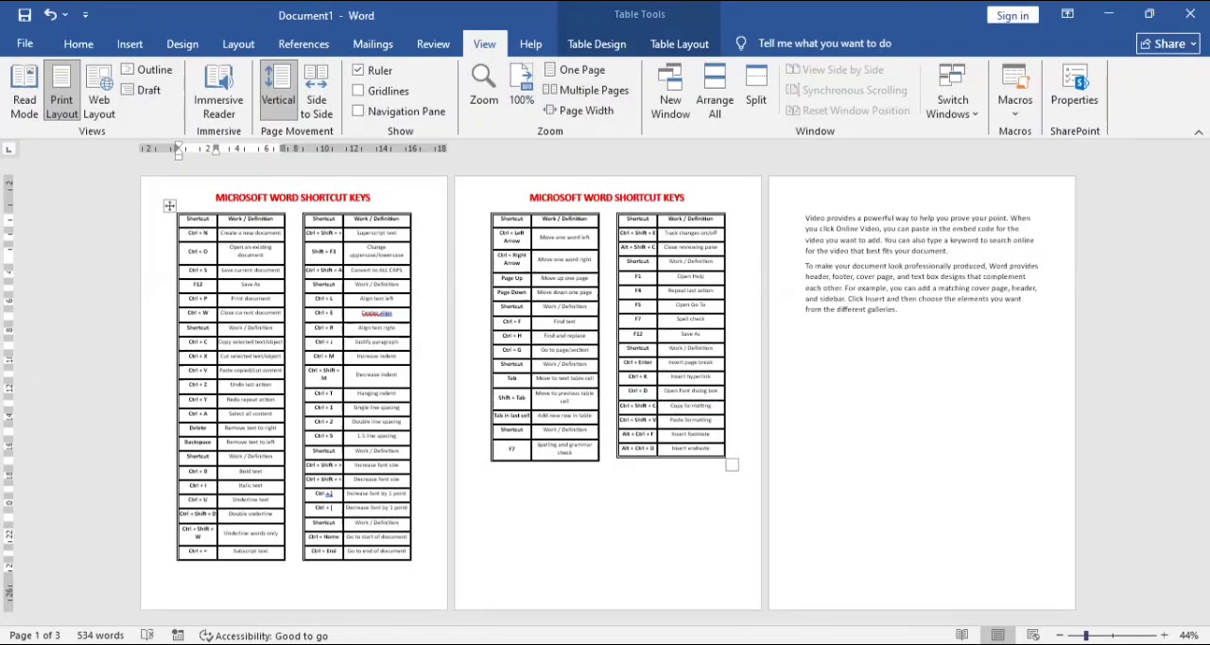
scroll(608, 383, up, 2)
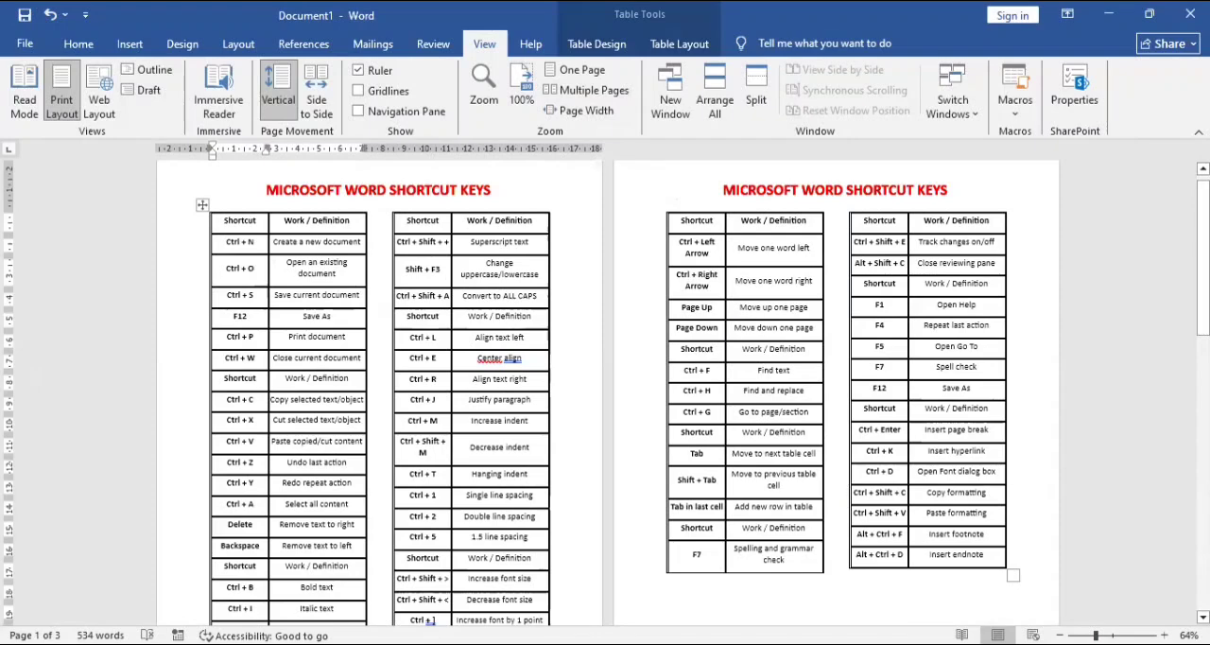
click(519, 82)
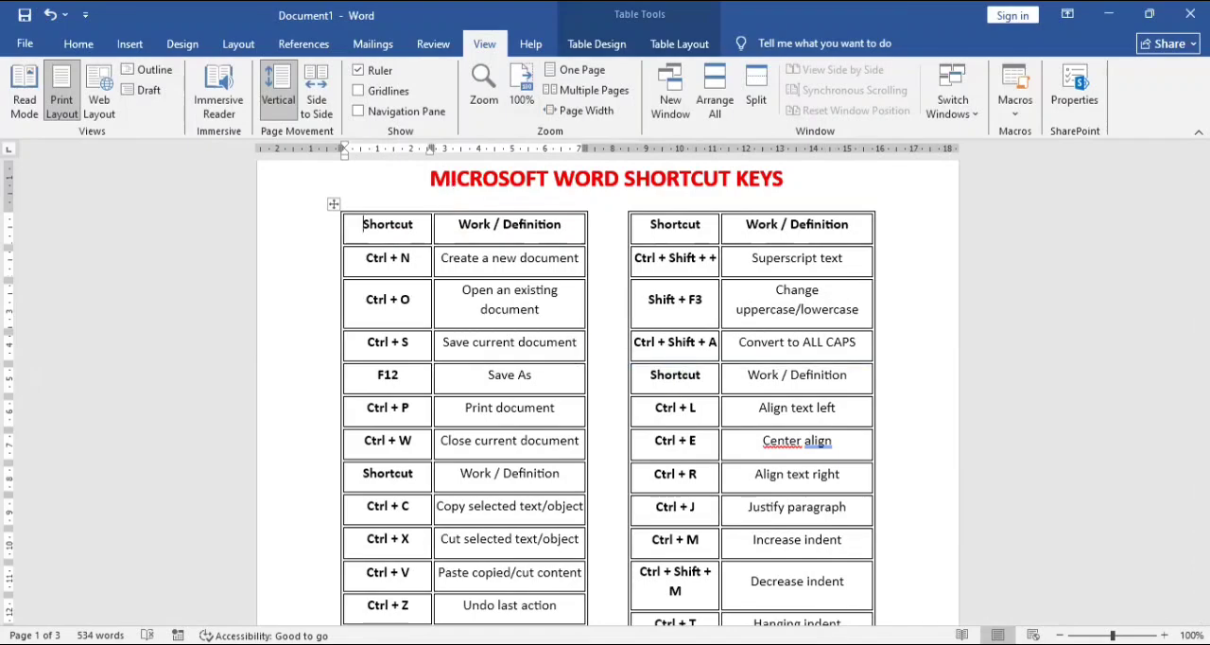
click(1060, 636)
click(1060, 636)
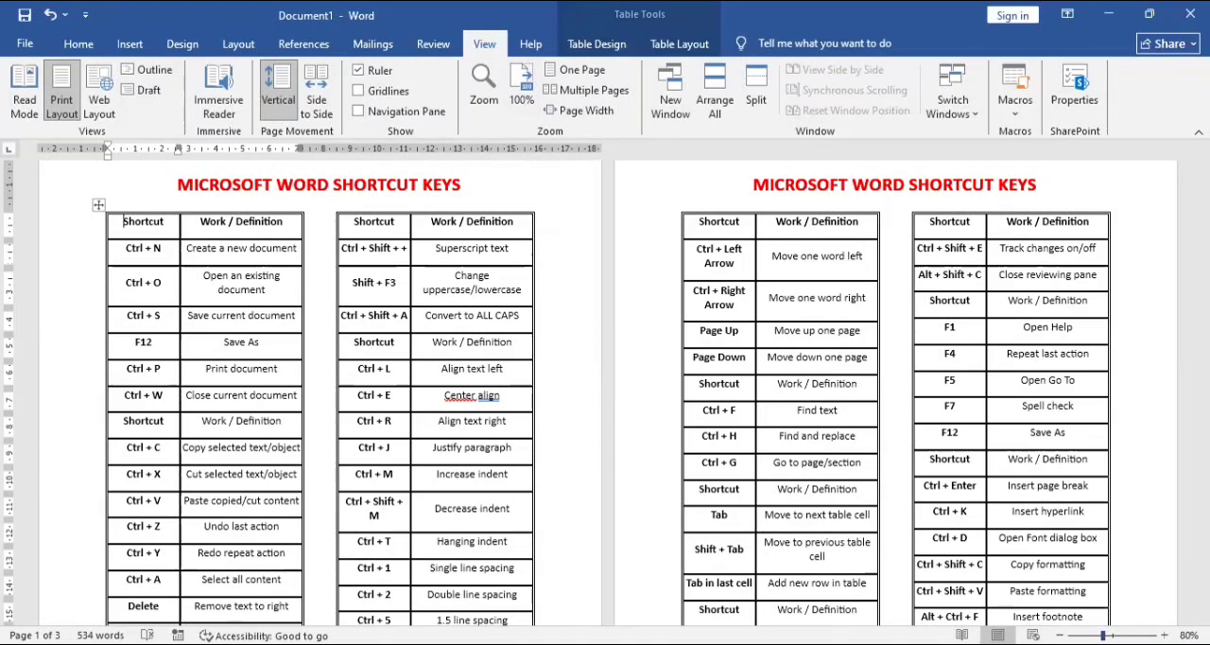
scroll(718, 515, up, 3)
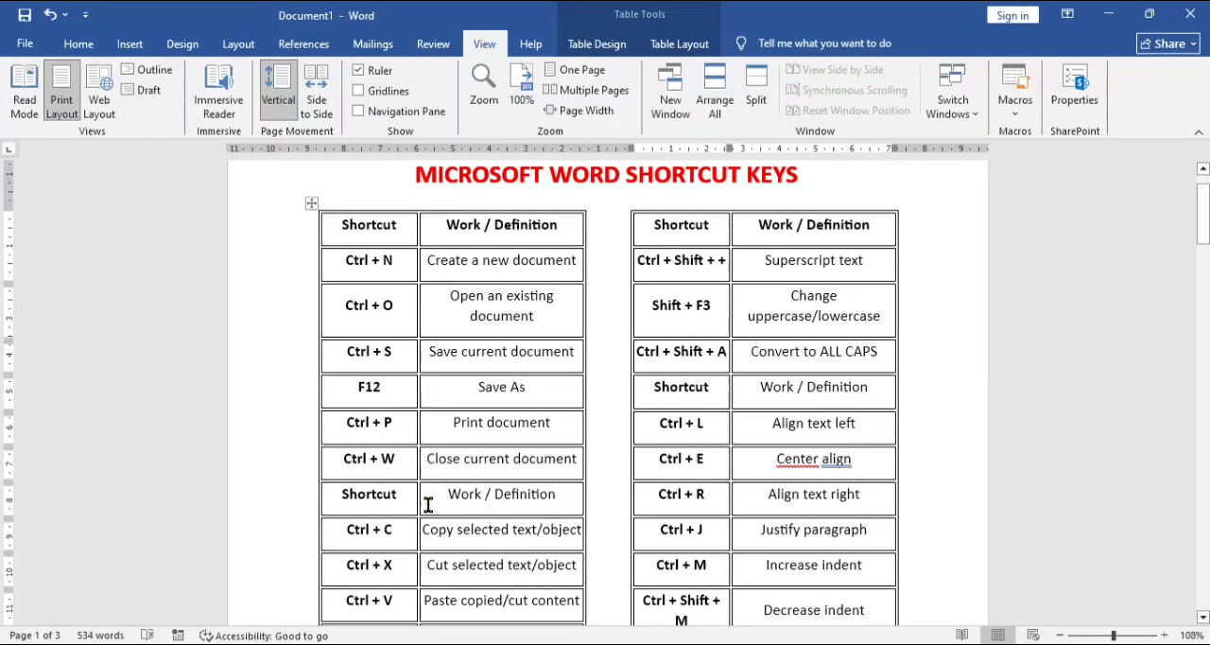
Step: Look through the page-one shortcut tables from the clipboard shortcuts down to the underline and subscript rows
scroll(427, 506, down, 5)
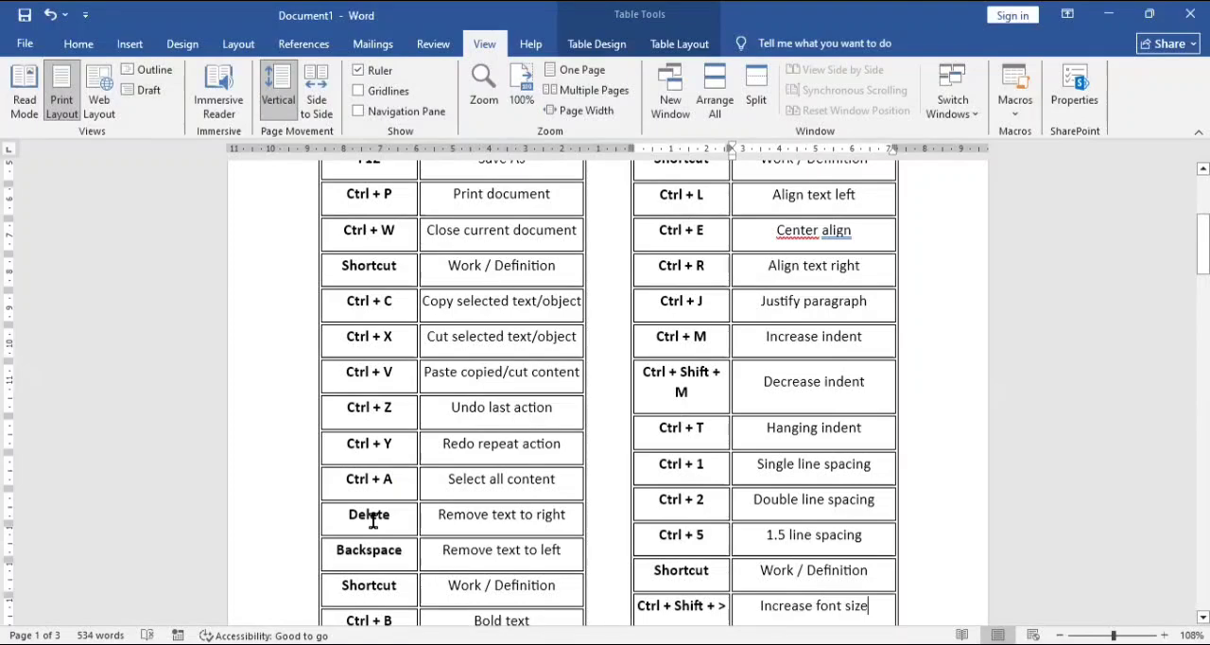
key(Down)
key(Down)
key(Down)
key(Down)
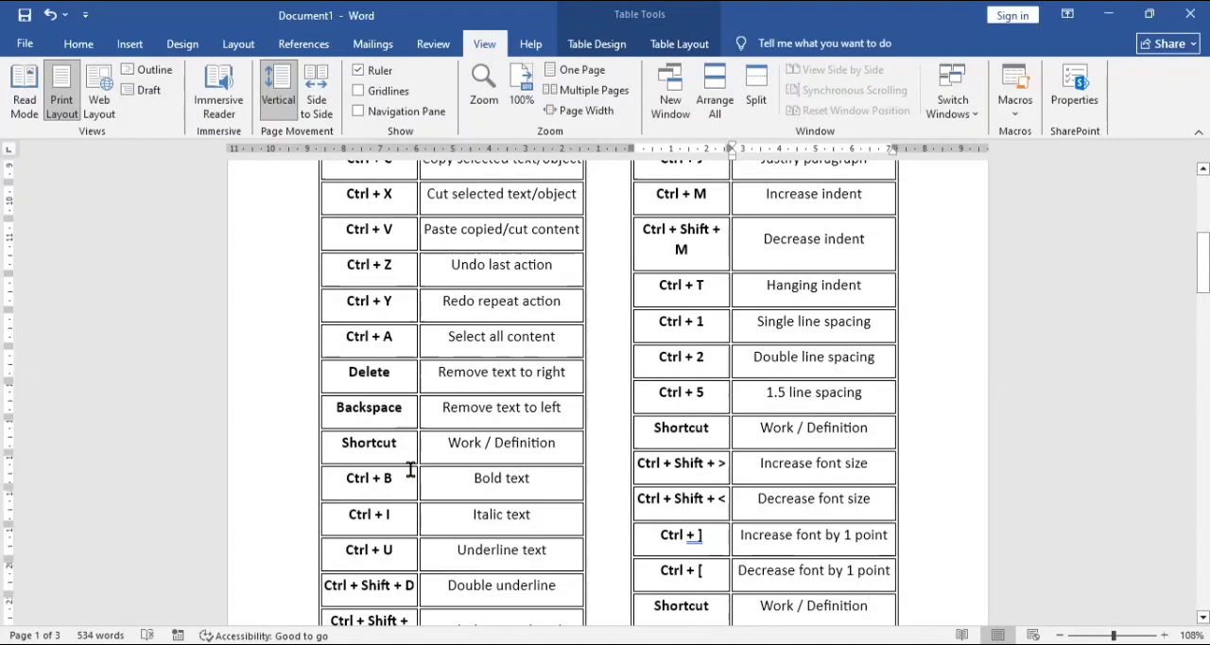
key(Down)
key(Down)
key(Down)
key(Down)
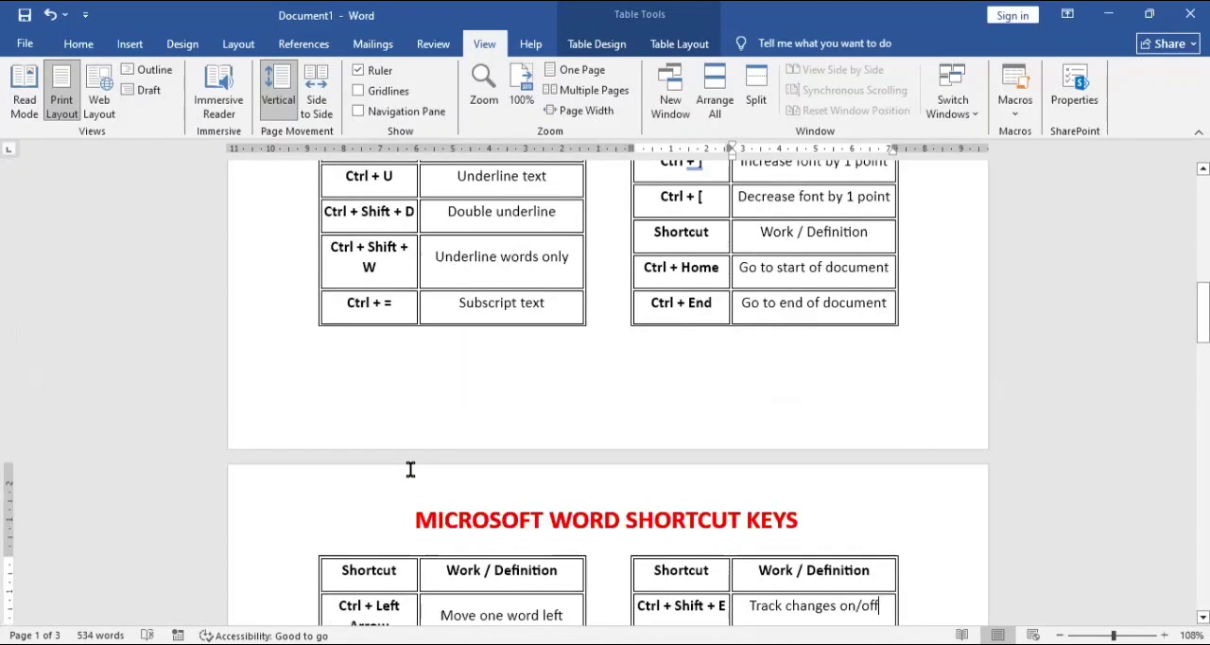
key(Up)
key(Up)
key(Up)
key(Up)
key(Up)
key(Up)
key(Up)
key(Up)
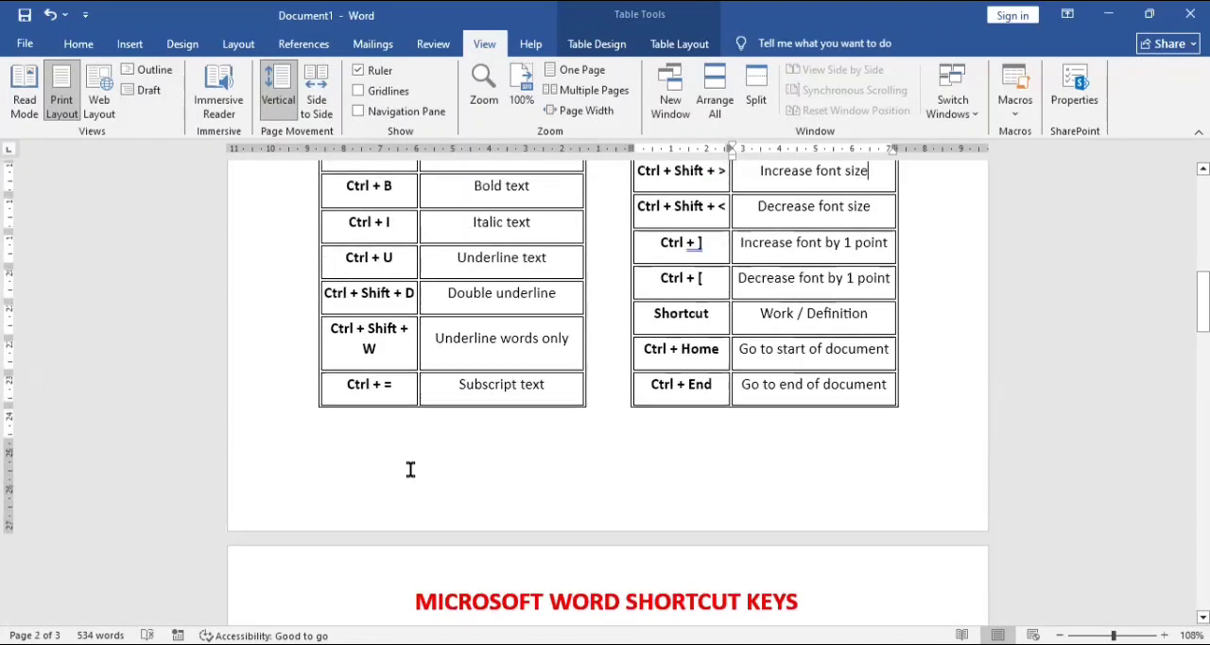
key(Up)
key(Up)
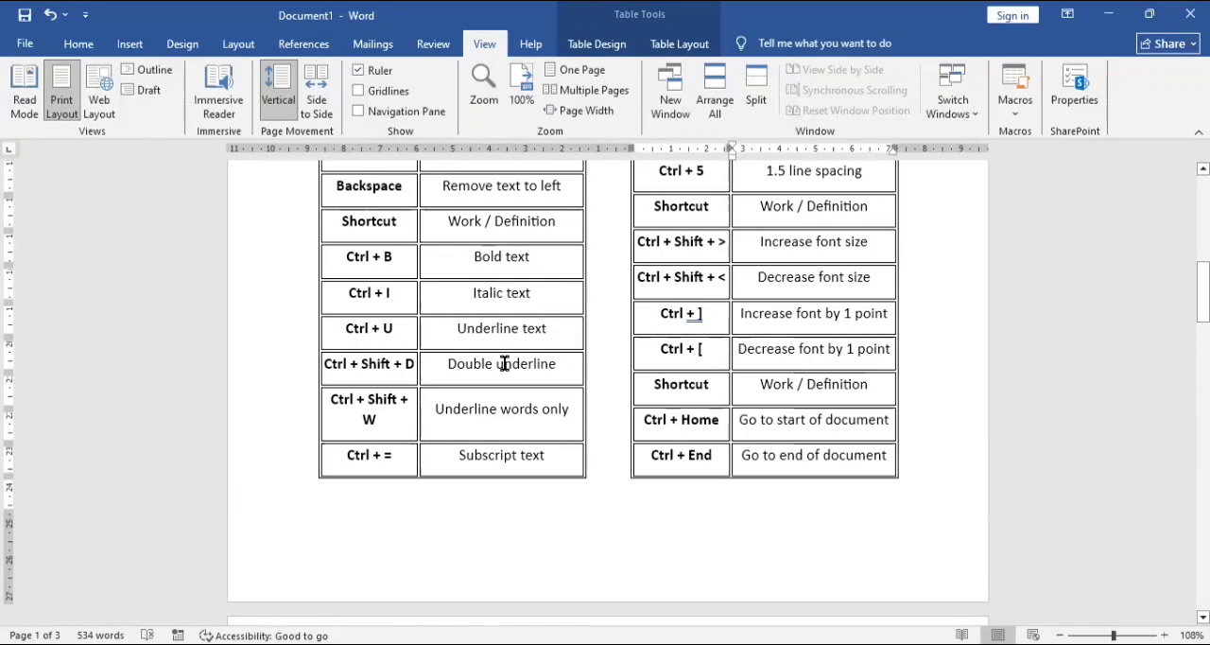
Step: Apply a double underline to the word "Double" in the Ctrl + Shift + D row and remove it again
double_click(451, 374)
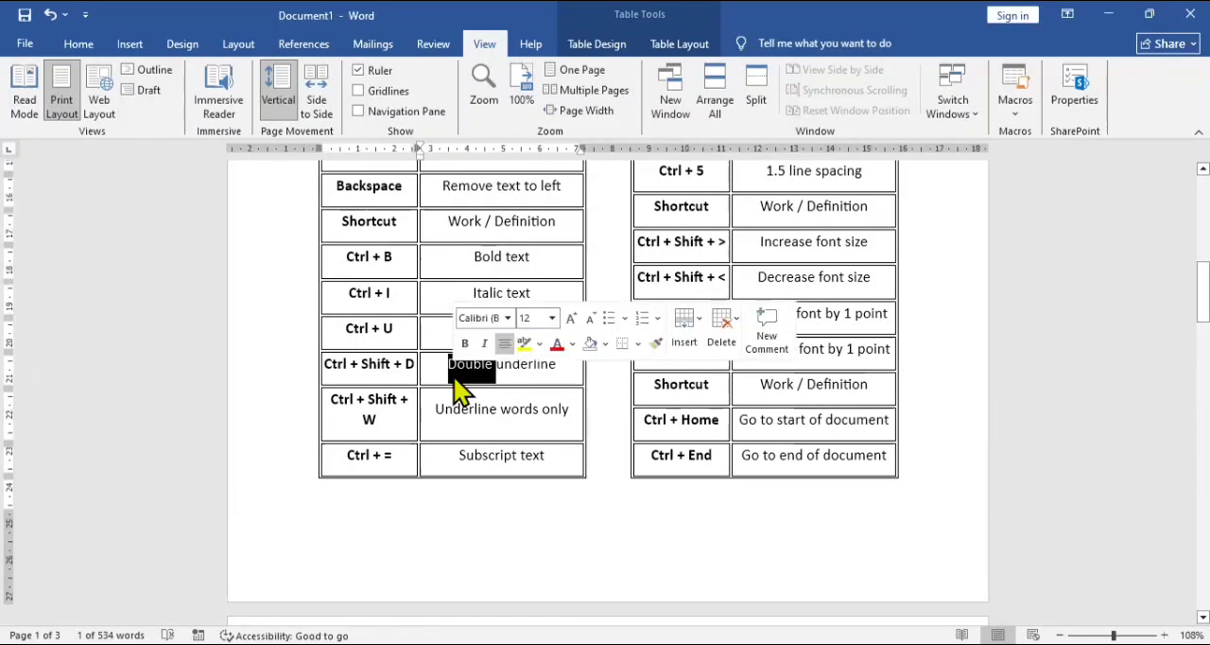
key(ctrl+shift+d)
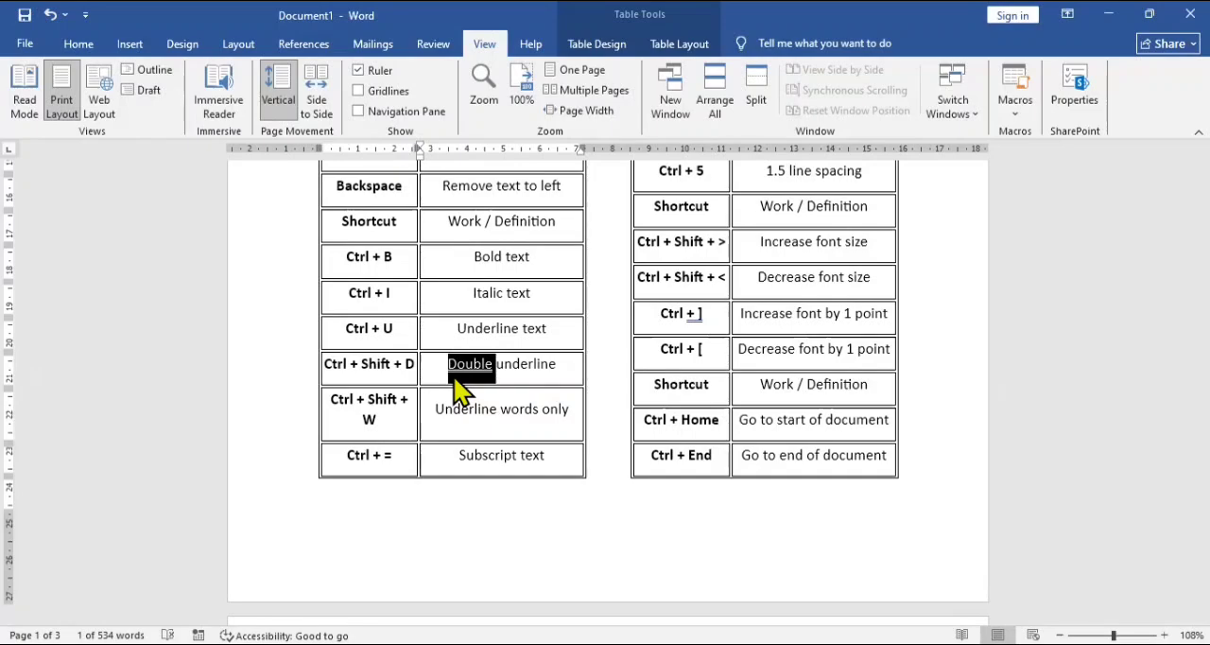
key(ctrl+shift+d)
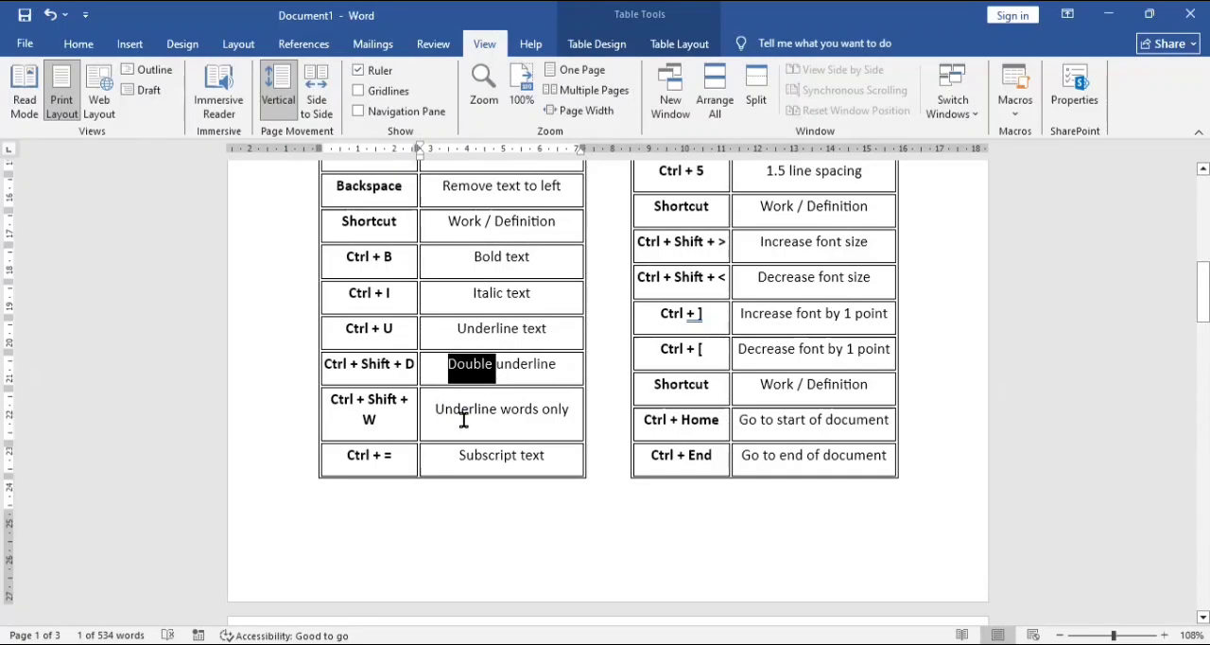
Step: Apply words-only underlining to the phrase "Underline words only" in the Ctrl + Shift + W row
double_click(463, 416)
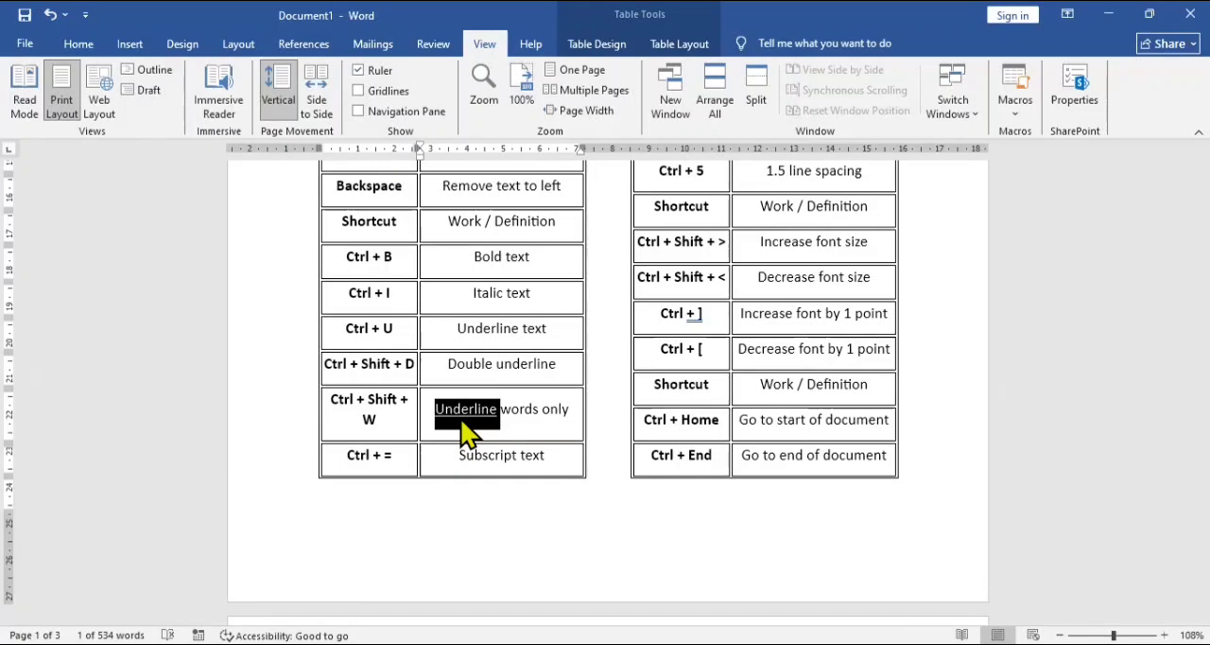
key(ctrl+shift+w)
key(ctrl+shift+Right)
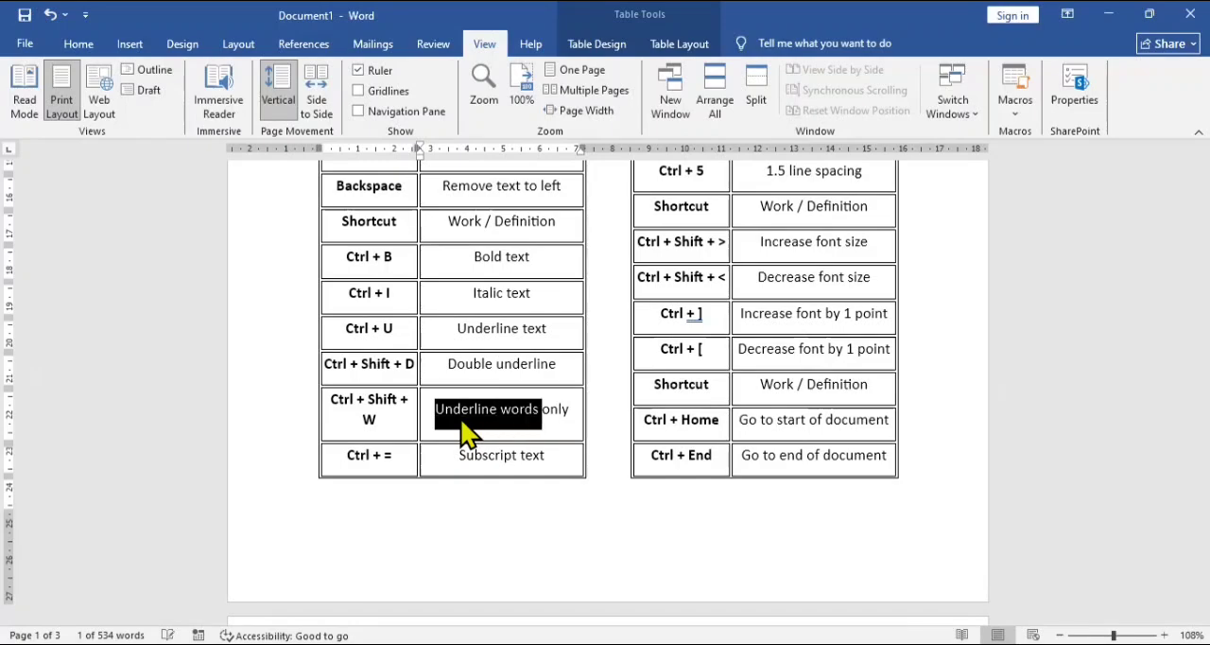
key(ctrl+shift+Right)
key(ctrl+shift+w)
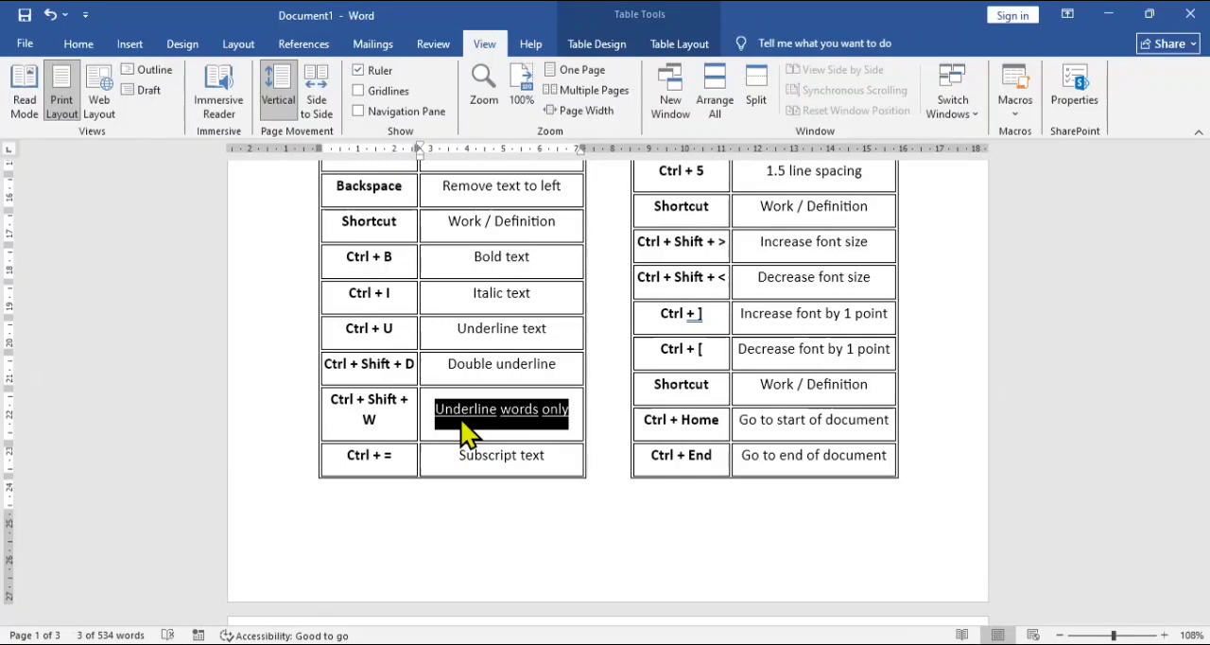
click(484, 420)
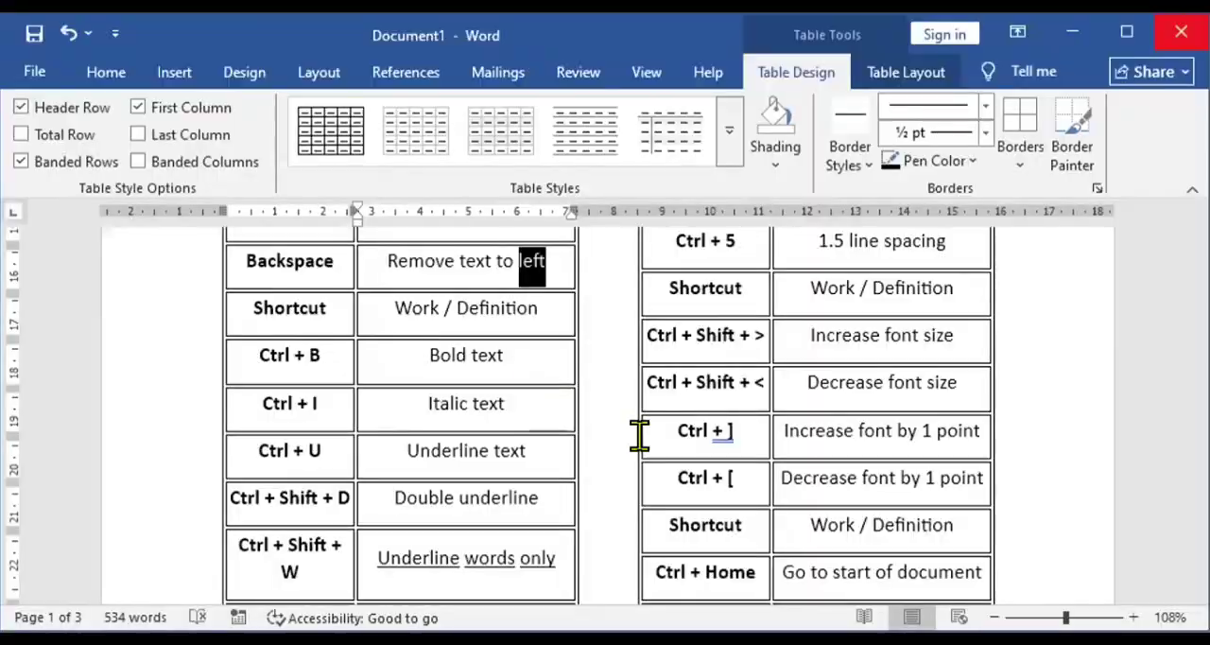
Step: Apply a single underline to "Underline text" in the Ctrl + U row
double_click(438, 452)
click(440, 463)
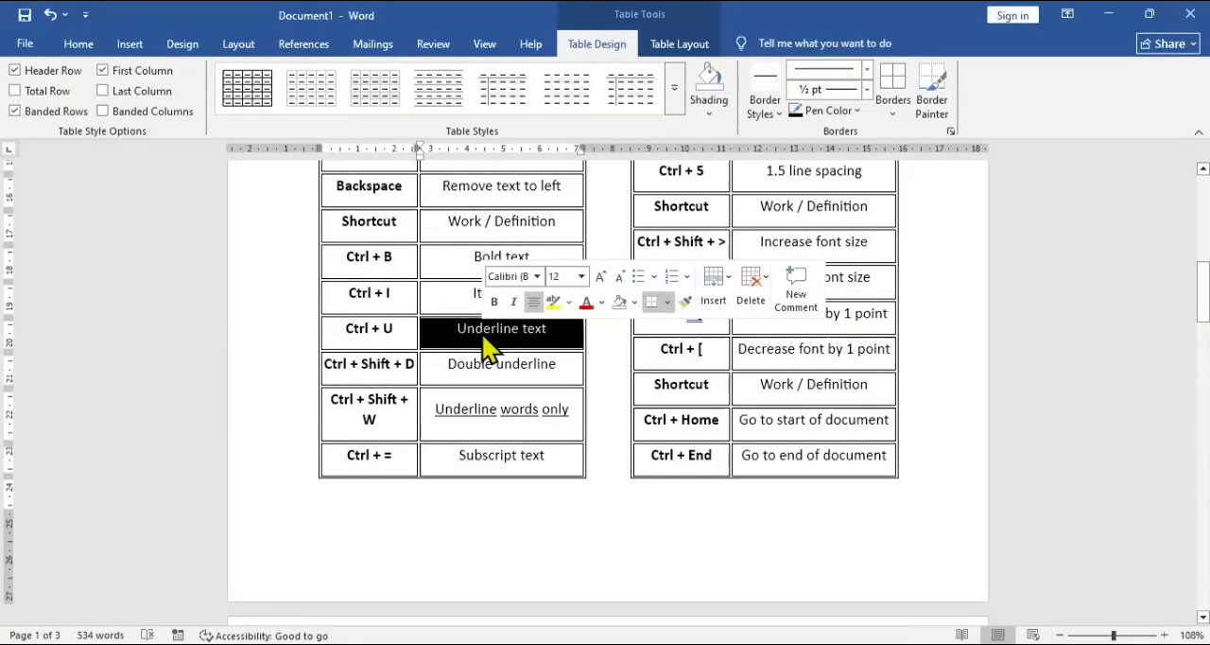
key(ctrl+u)
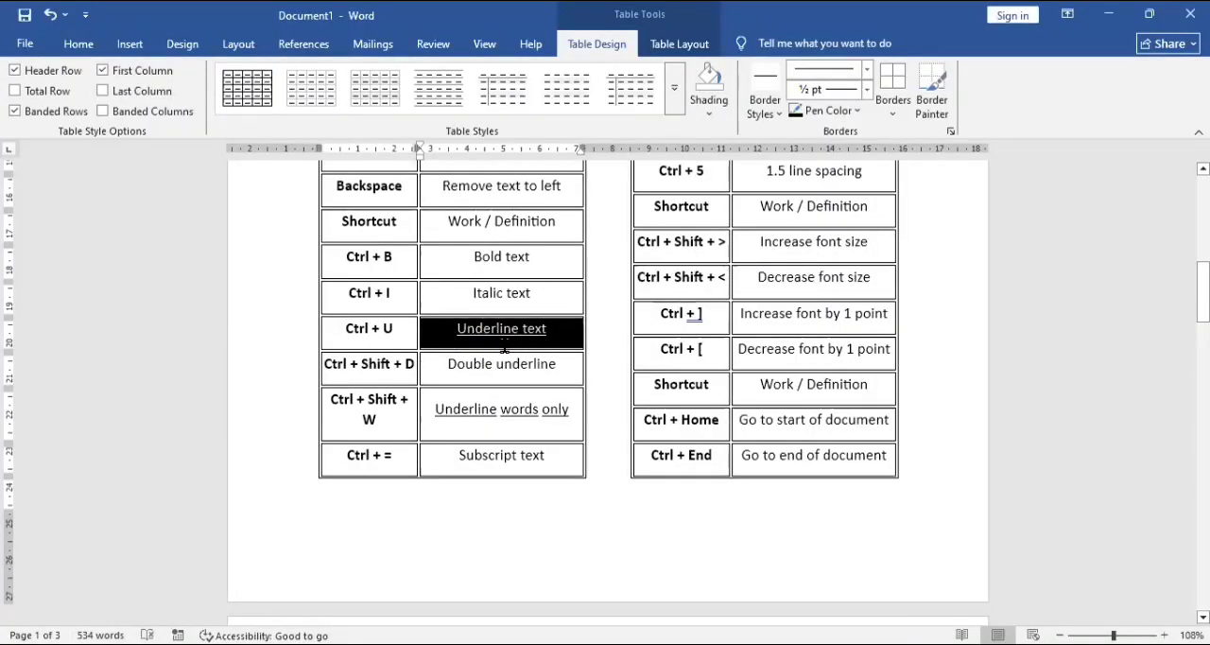
click(505, 351)
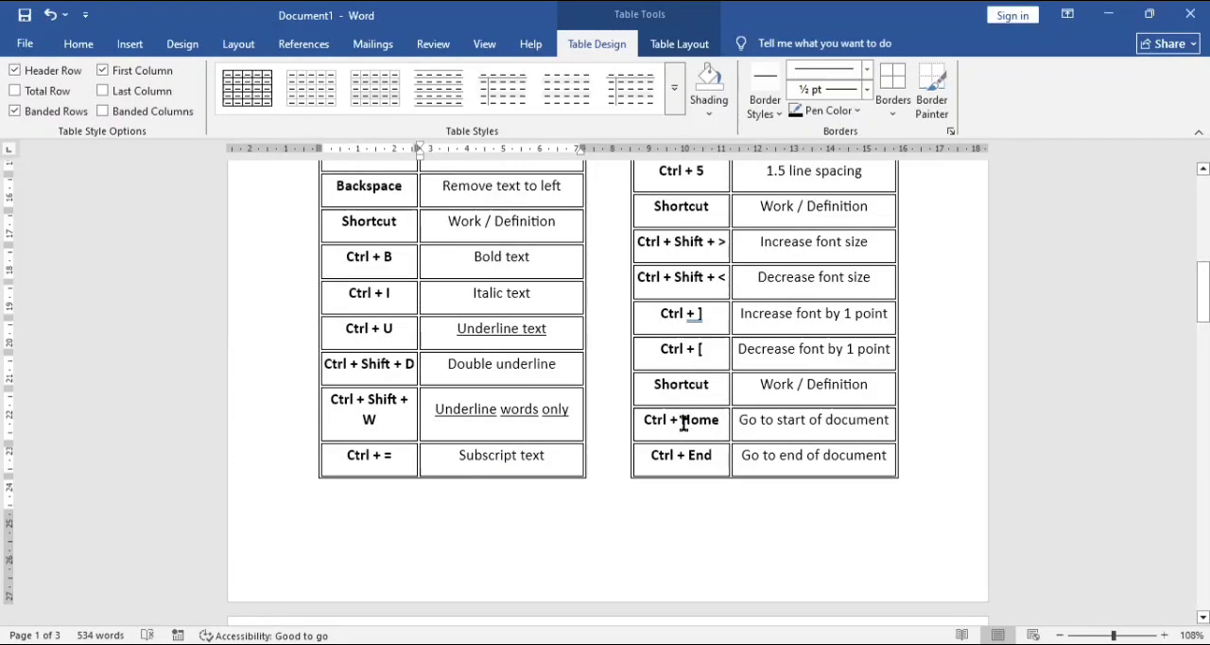
Step: Apply all caps to "Convert to ALL CAPS" in the Ctrl + Shift + A row and switch it off again
key(Up)
key(Up)
key(Up)
key(Up)
key(Up)
key(Up)
key(Up)
key(Up)
key(Up)
key(Up)
key(Up)
key(Up)
key(Up)
key(Up)
key(Up)
key(Up)
key(Up)
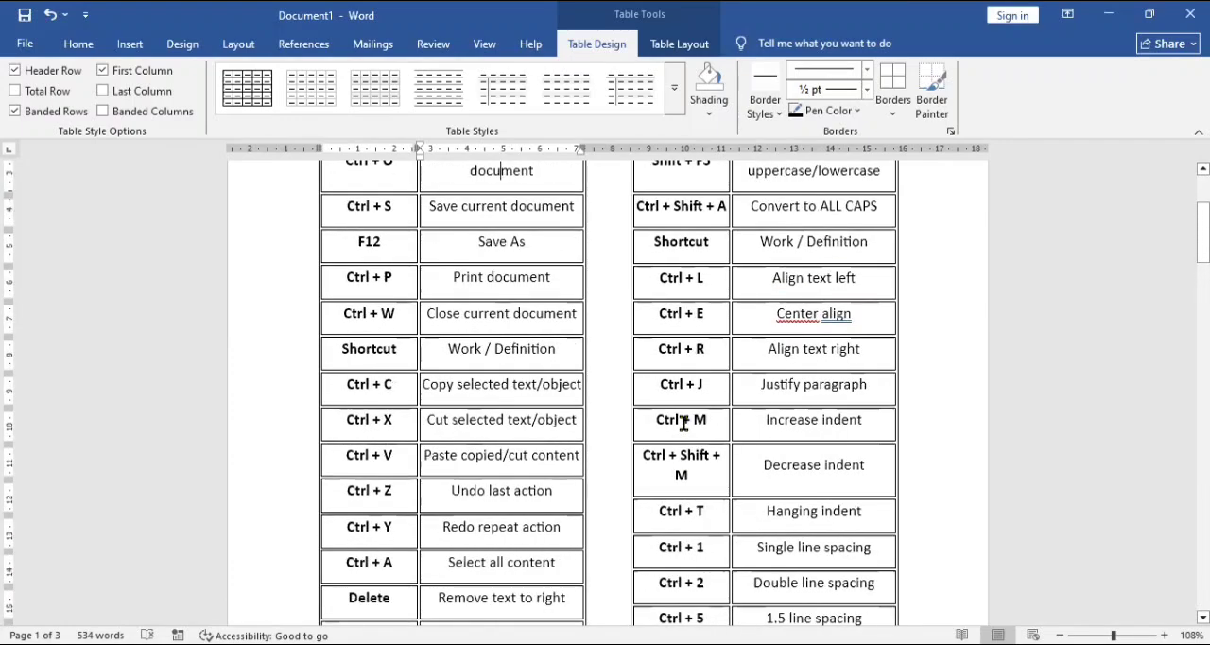
key(Up)
key(Up)
key(Up)
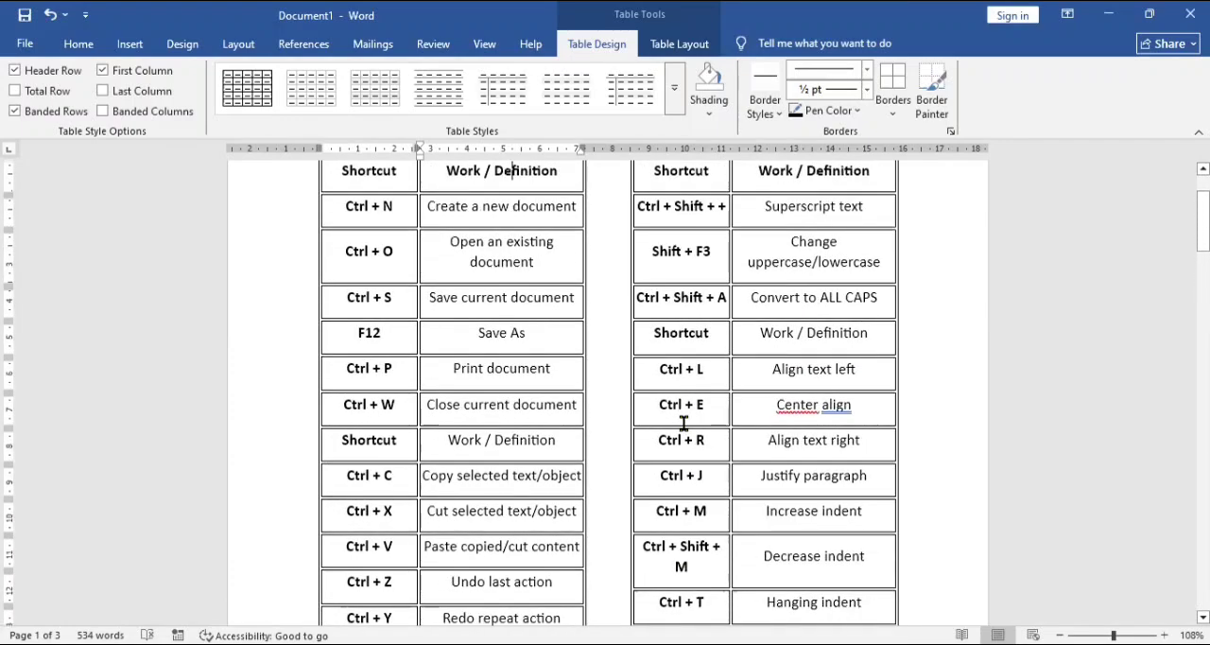
key(Right)
key(Right)
key(Right)
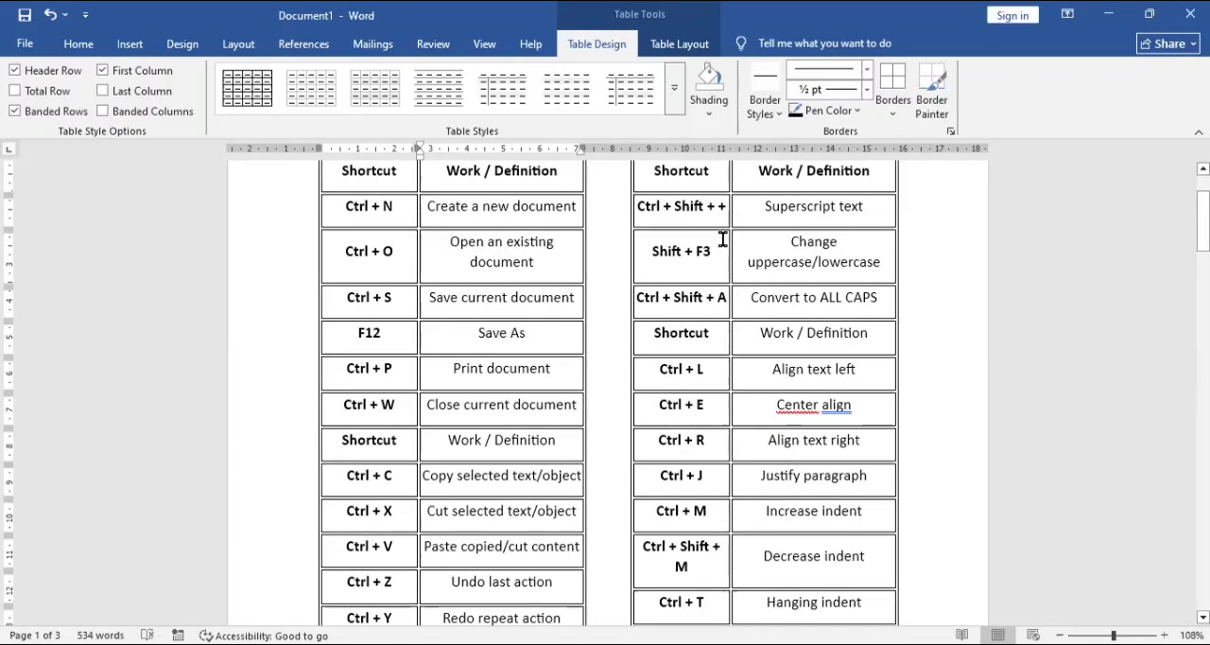
triple_click(758, 297)
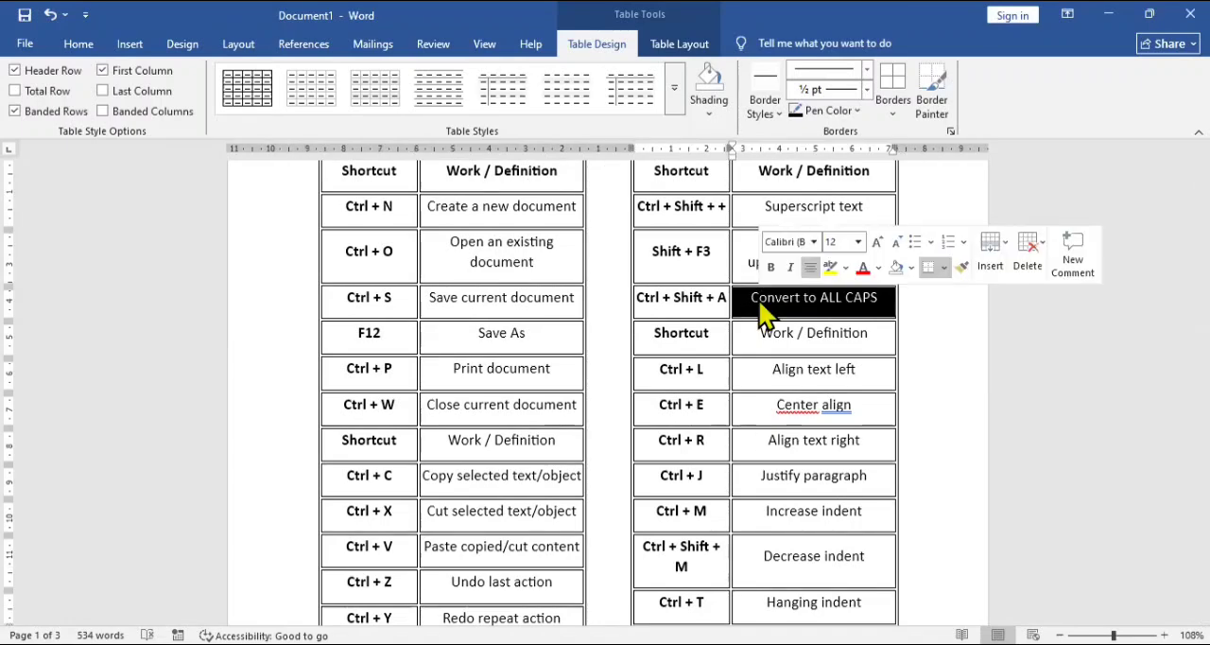
key(ctrl+shift+a)
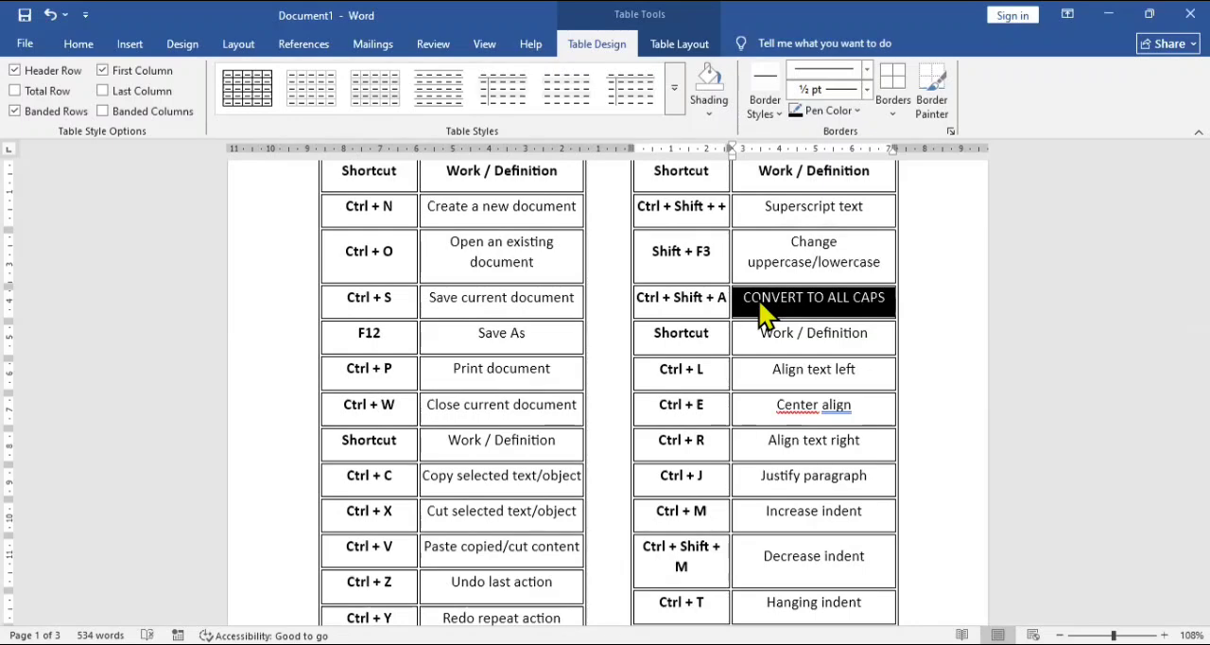
key(ctrl+shift+a)
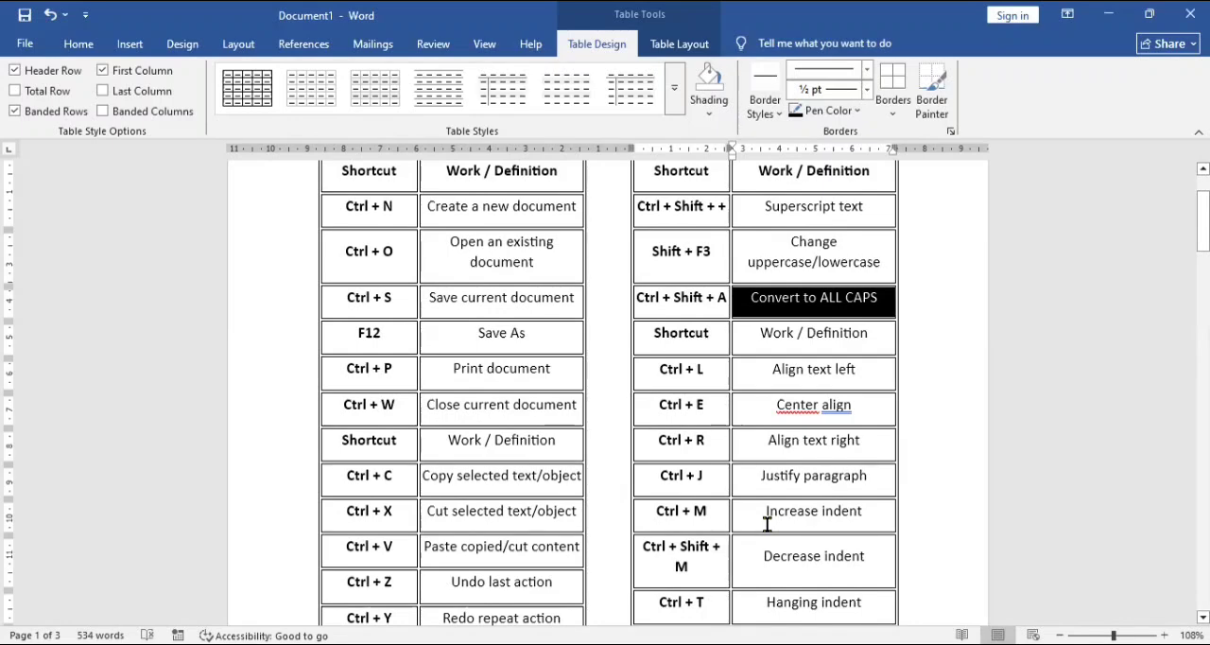
Step: Look through the remaining shortcut rows on pages one and two down to the sample paragraphs on page three
click(816, 557)
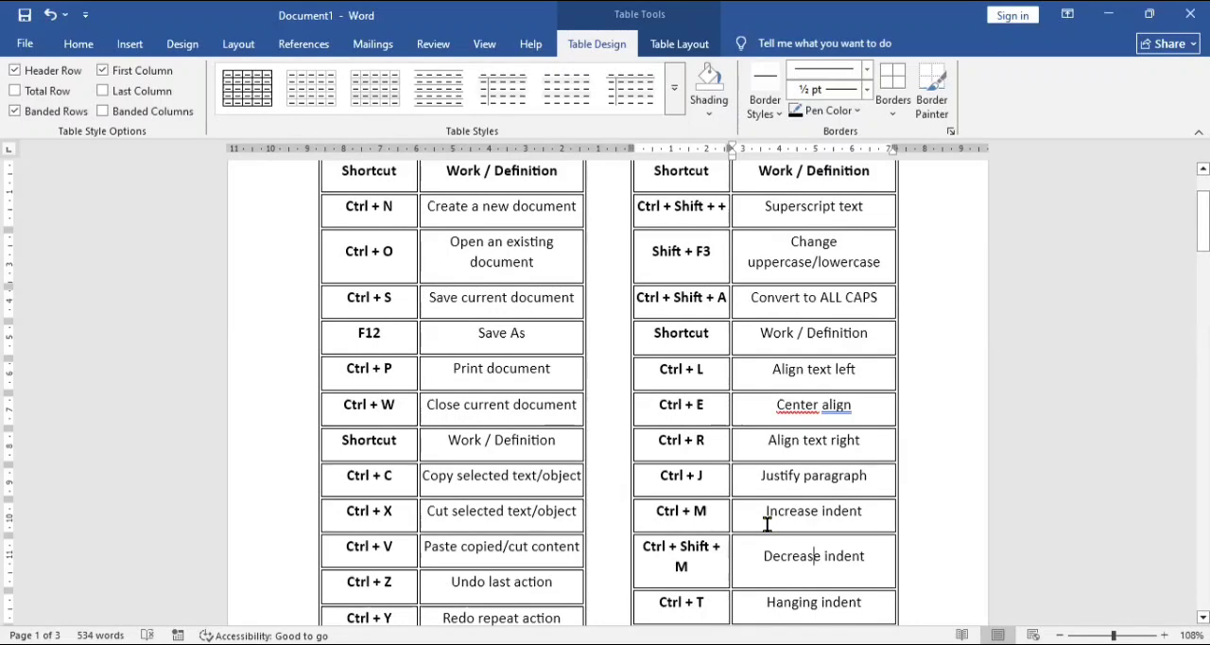
key(Down)
key(Down)
key(Down)
key(Down)
key(Down)
key(Down)
key(Down)
key(Down)
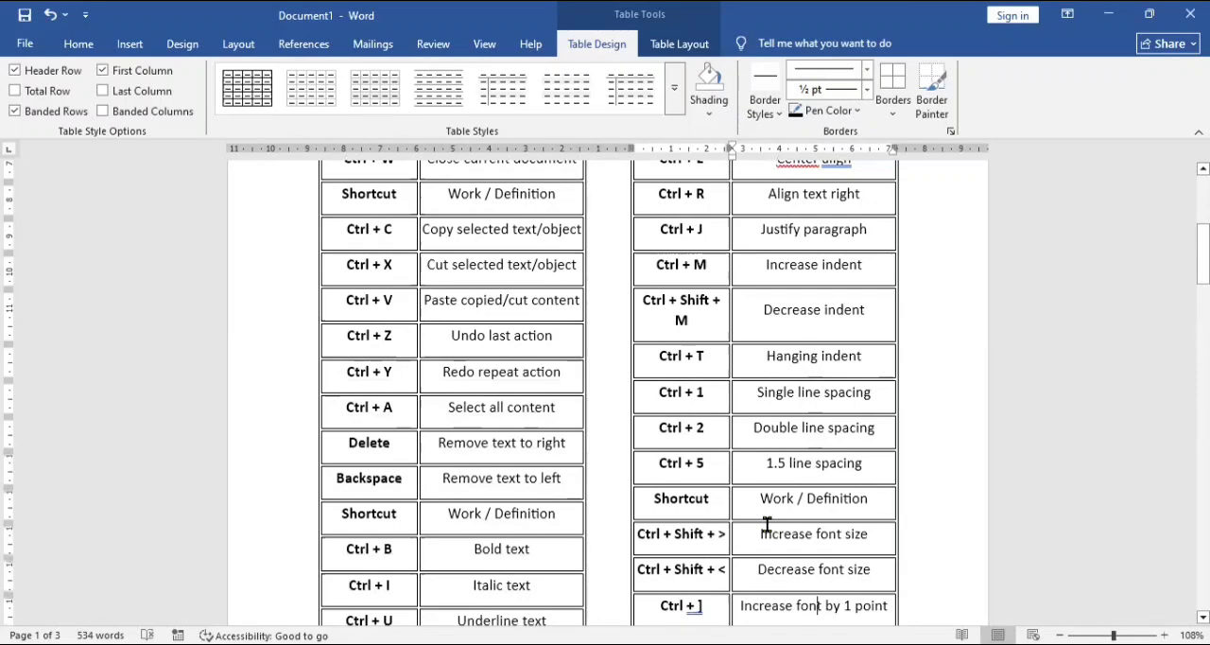
key(Down)
key(Down)
key(Down)
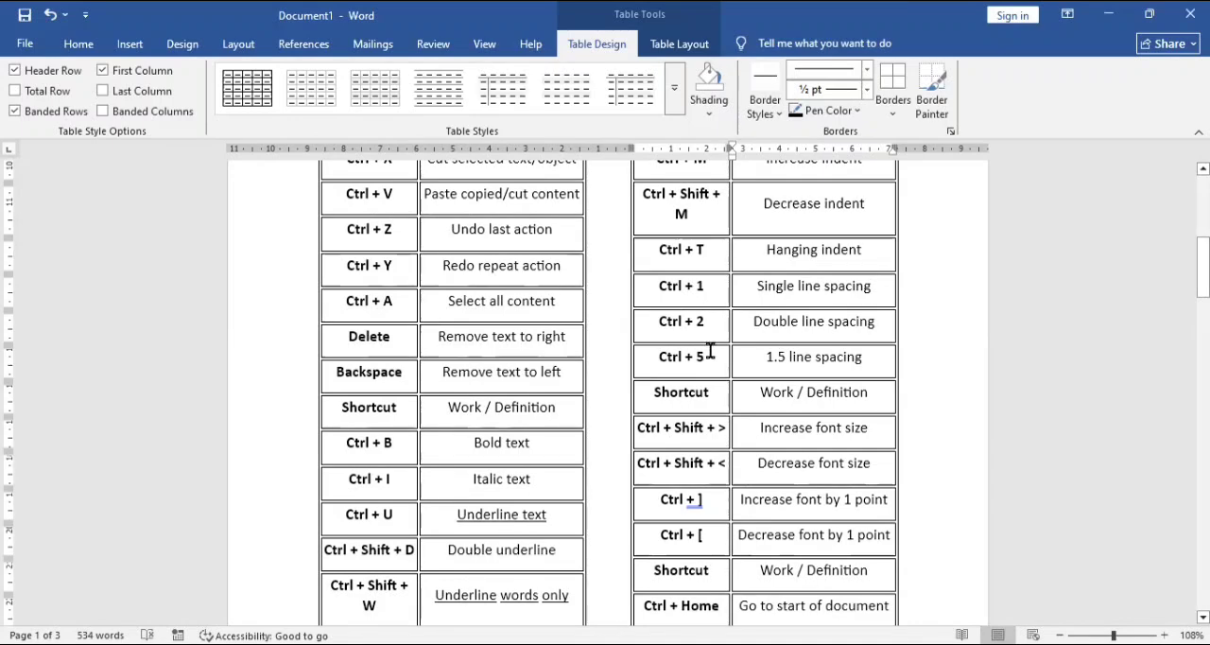
scroll(711, 351, down, 10)
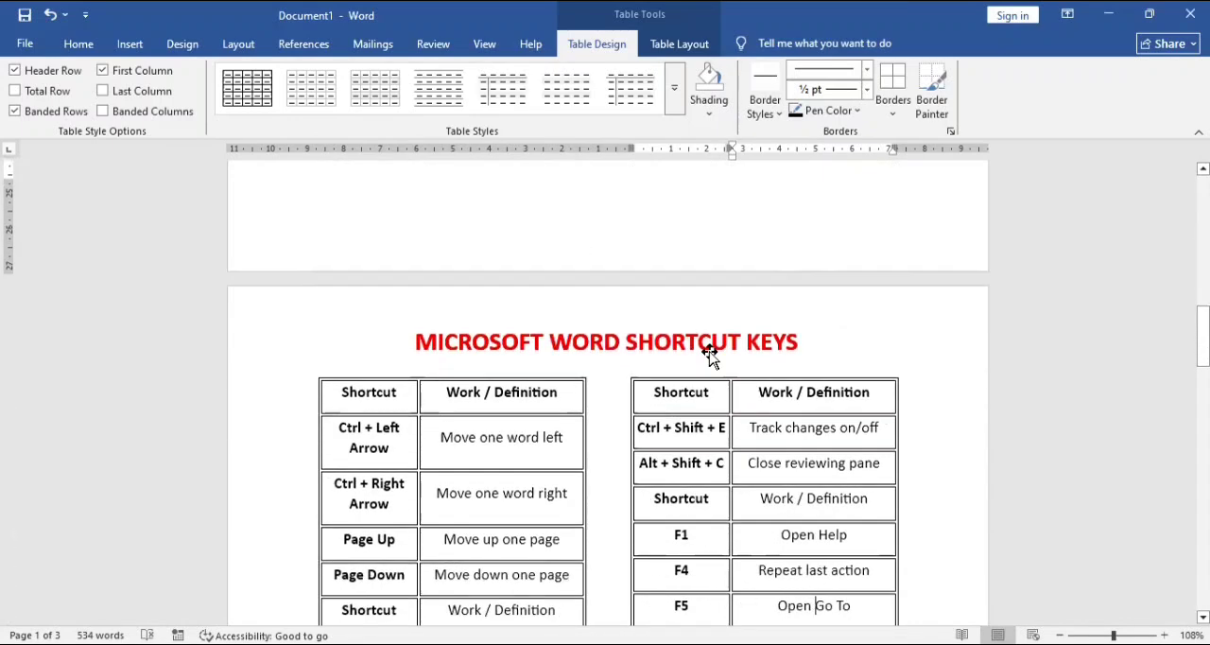
scroll(711, 352, down, 10)
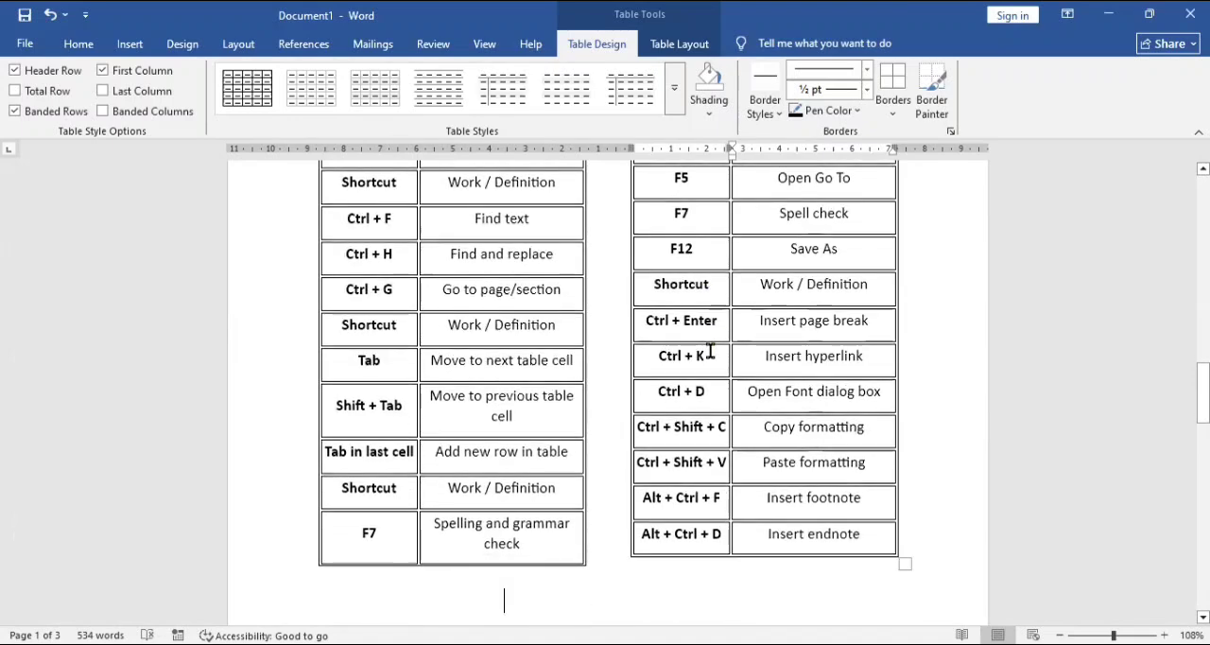
key(Down)
key(Down)
key(Down)
key(Down)
key(Down)
key(Down)
key(Down)
key(Down)
key(Down)
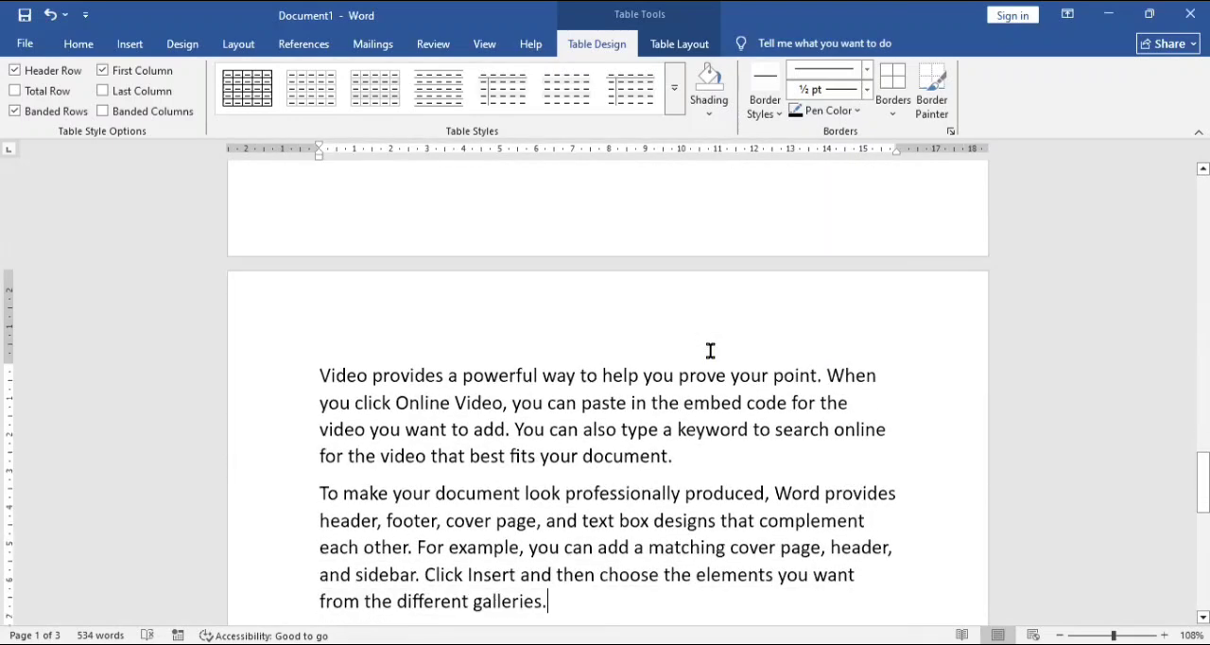
Step: Apply single, double and finally 1.5 line spacing to the "Video provides a powerful way" paragraph on page three
click(435, 376)
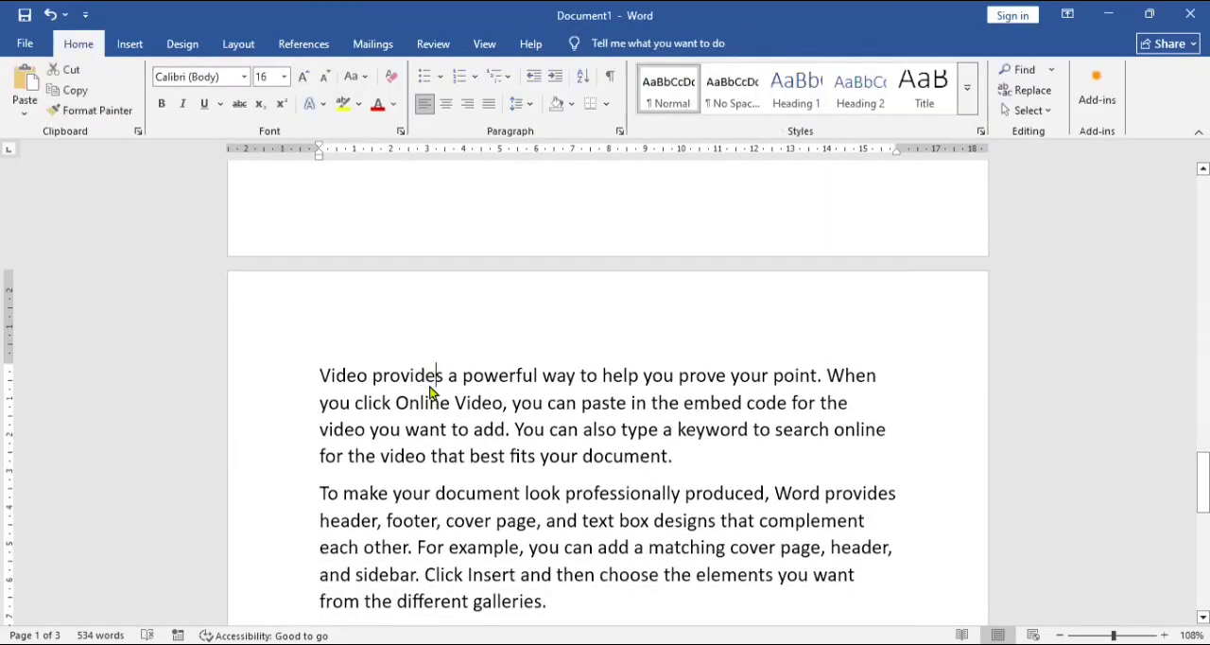
double_click(430, 383)
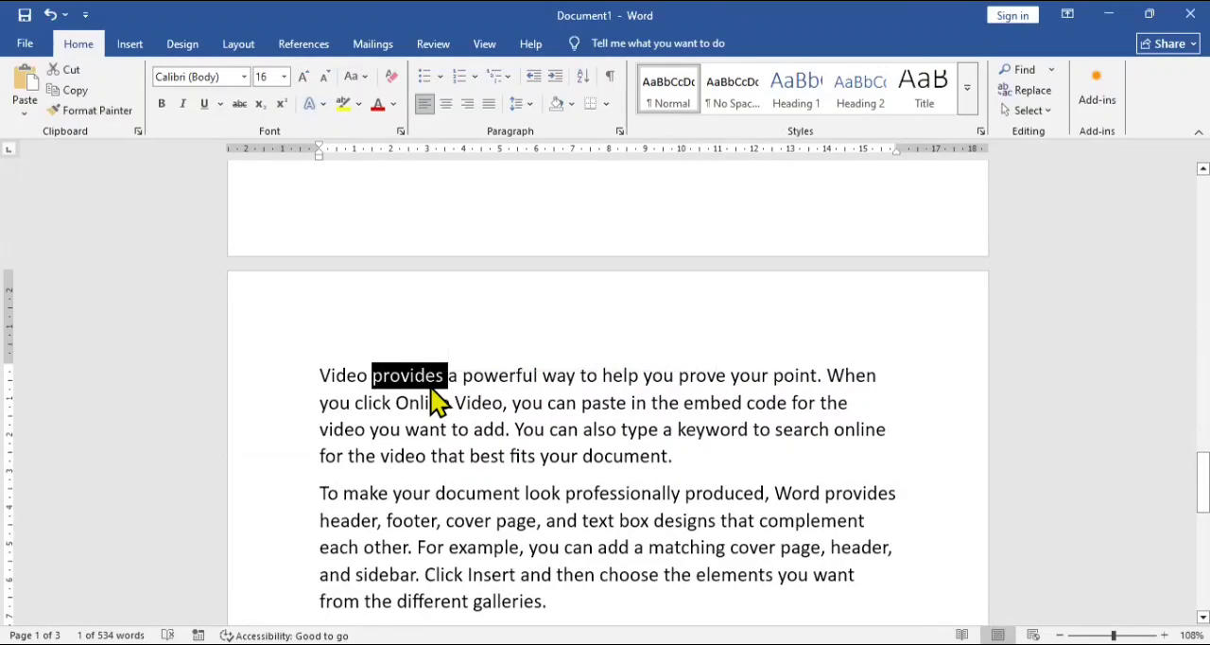
triple_click(437, 402)
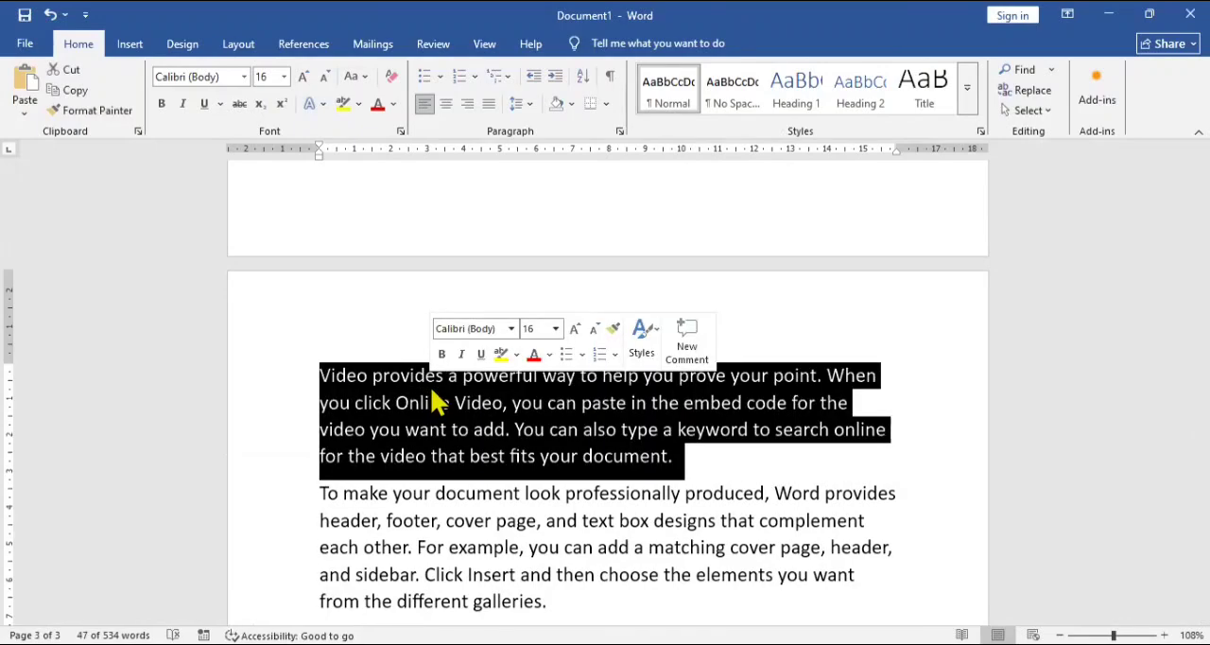
key(ctrl+1)
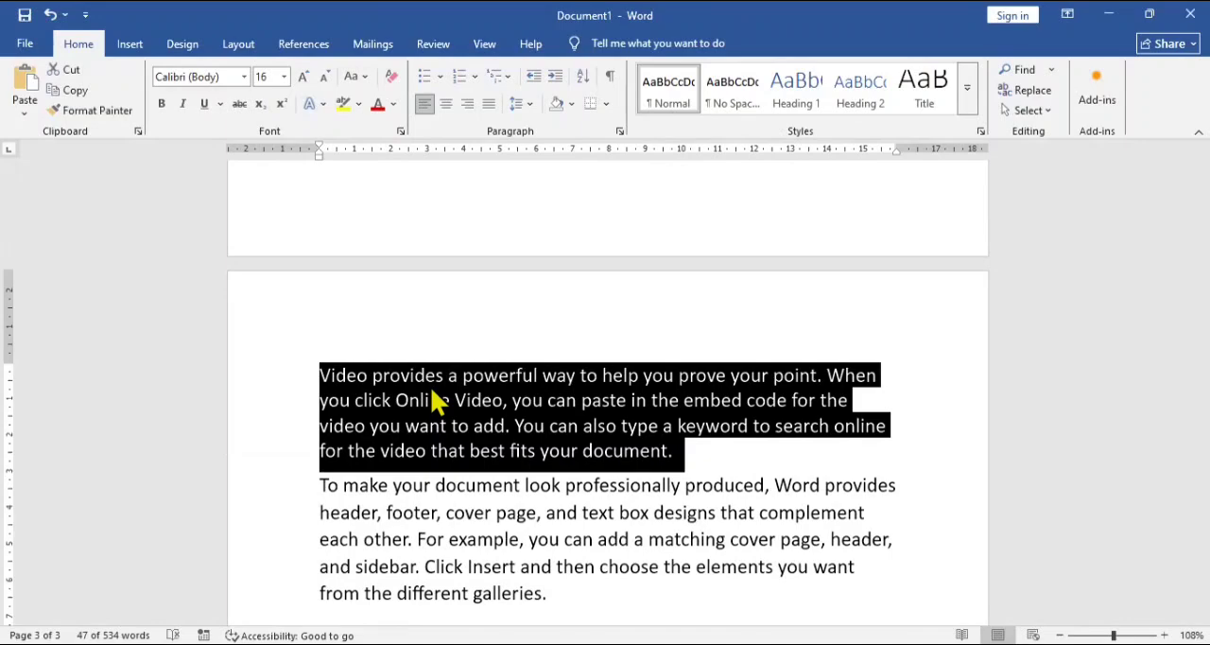
key(ctrl+2)
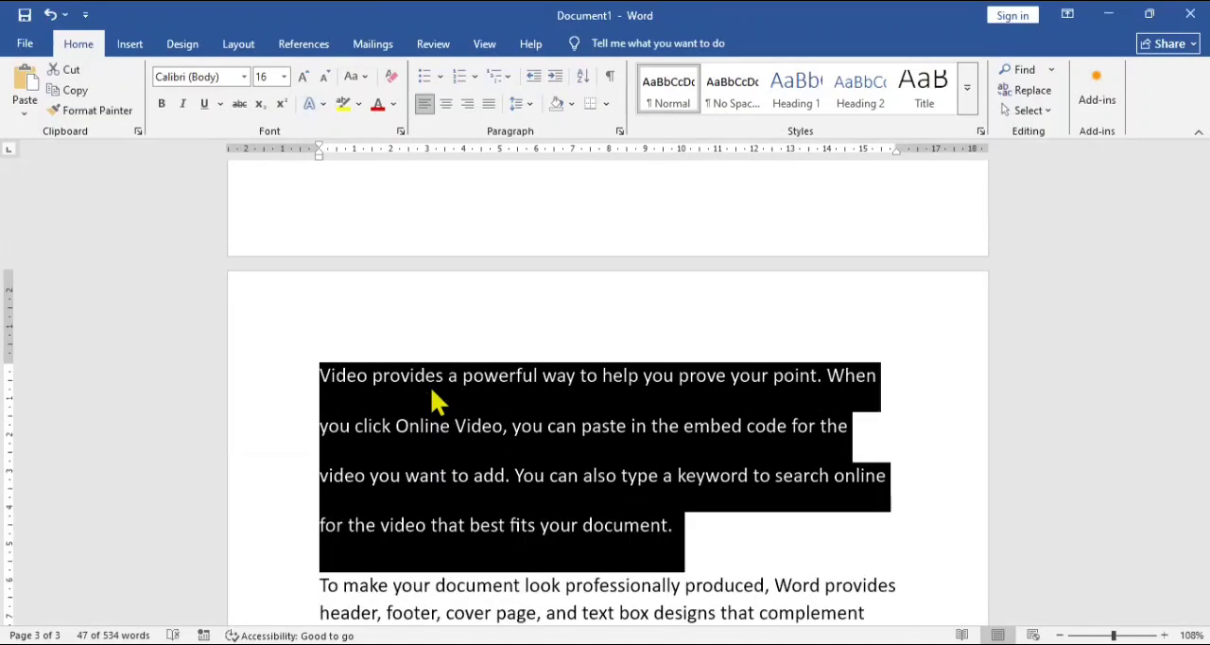
key(ctrl+5)
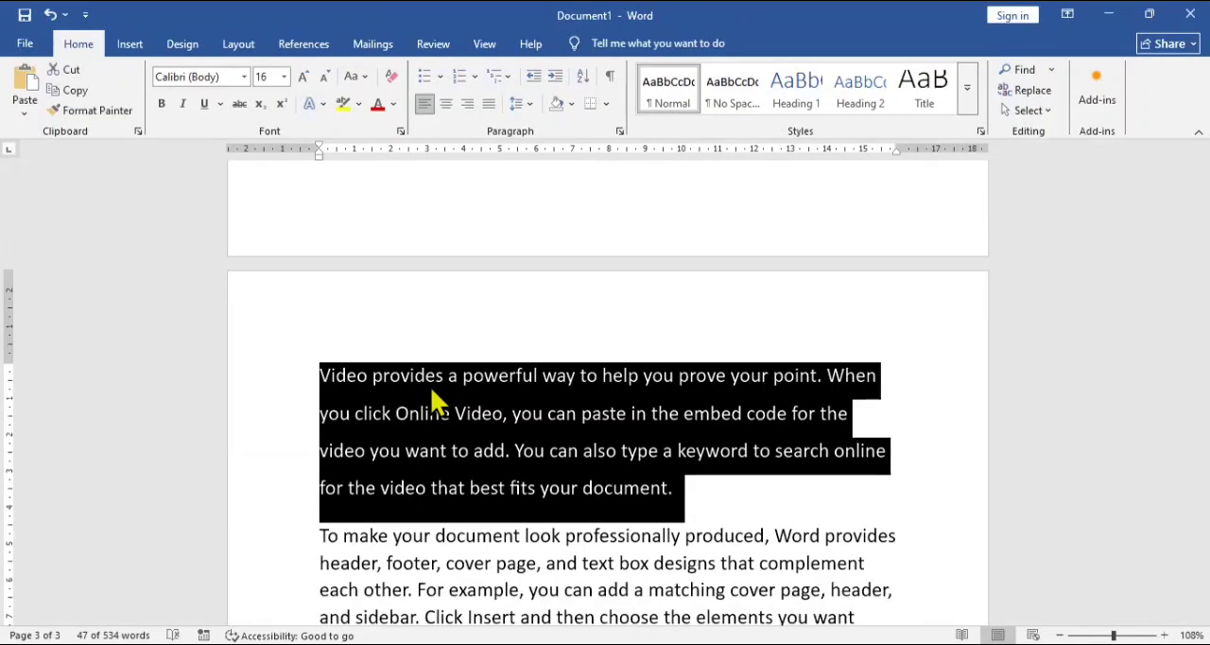
Step: Review the font size and document navigation shortcut rows on page one, continuing to the tables on page two
key(Up)
key(Up)
key(Up)
key(Up)
key(Up)
key(Up)
key(Up)
key(Up)
key(Up)
key(Up)
key(Up)
key(Up)
key(Up)
key(Up)
key(Up)
key(Up)
key(Up)
key(Up)
key(Up)
key(Up)
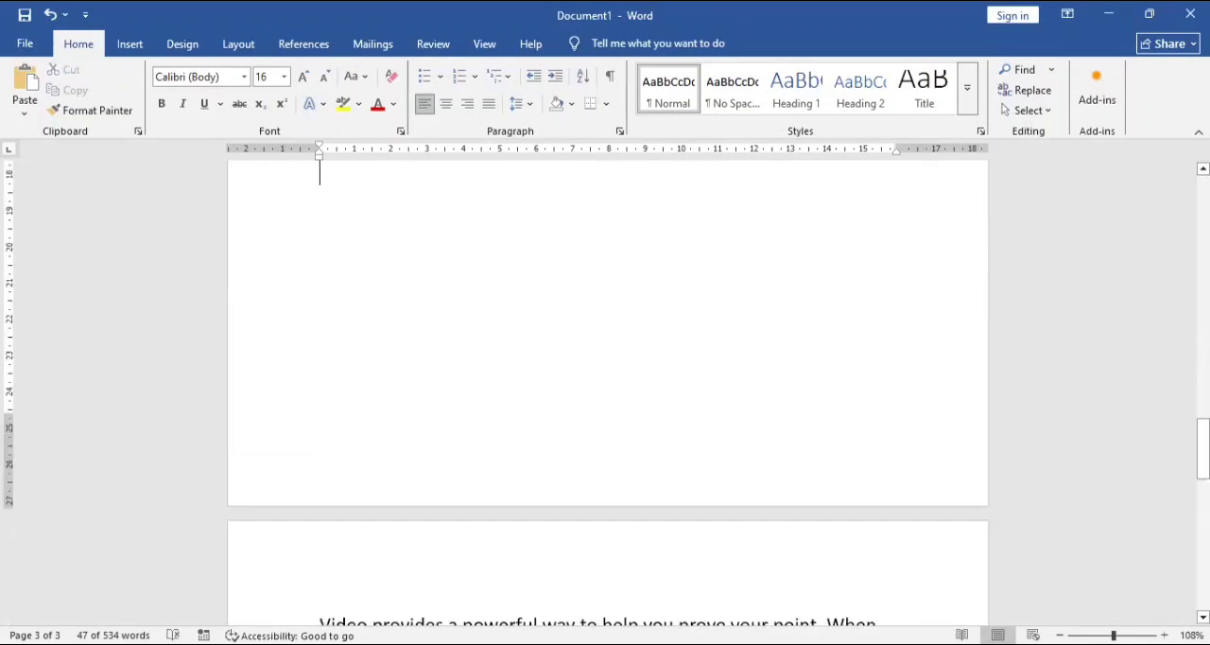
key(Up)
key(Up)
key(Up)
key(Up)
key(Up)
key(Up)
key(Up)
key(Up)
key(Up)
key(Up)
key(Up)
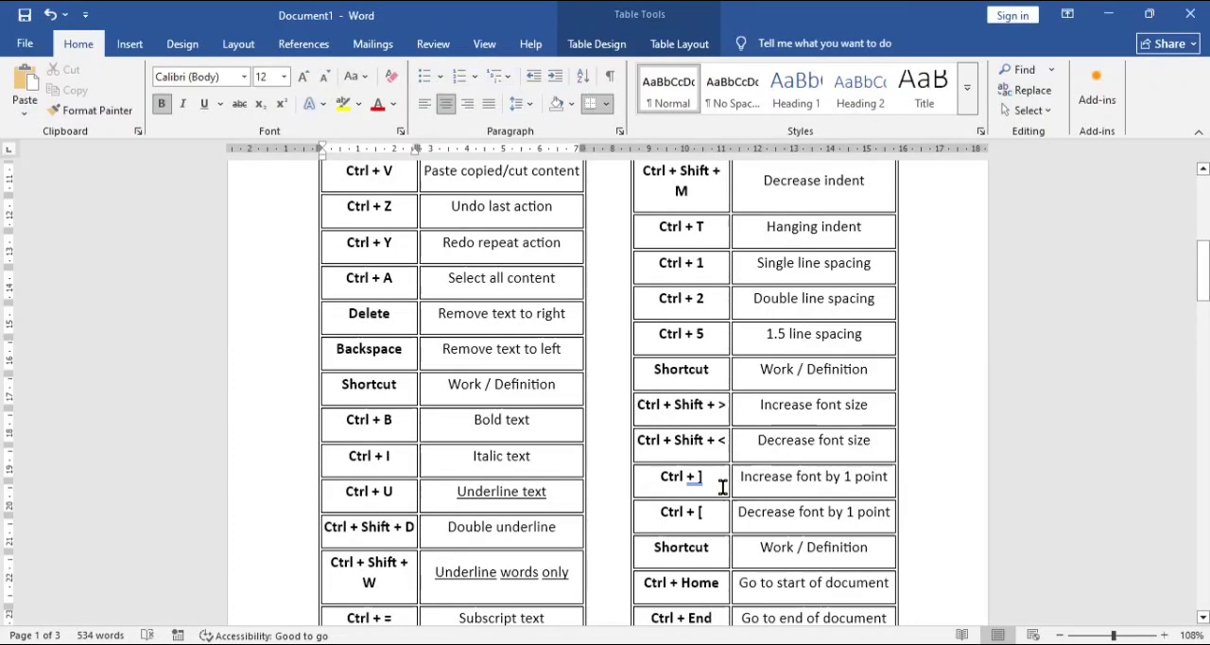
key(Down)
key(Down)
key(Down)
key(Down)
key(Down)
key(Down)
key(Down)
key(Down)
key(Down)
key(Down)
key(Down)
key(Down)
scroll(722, 486, down, 4)
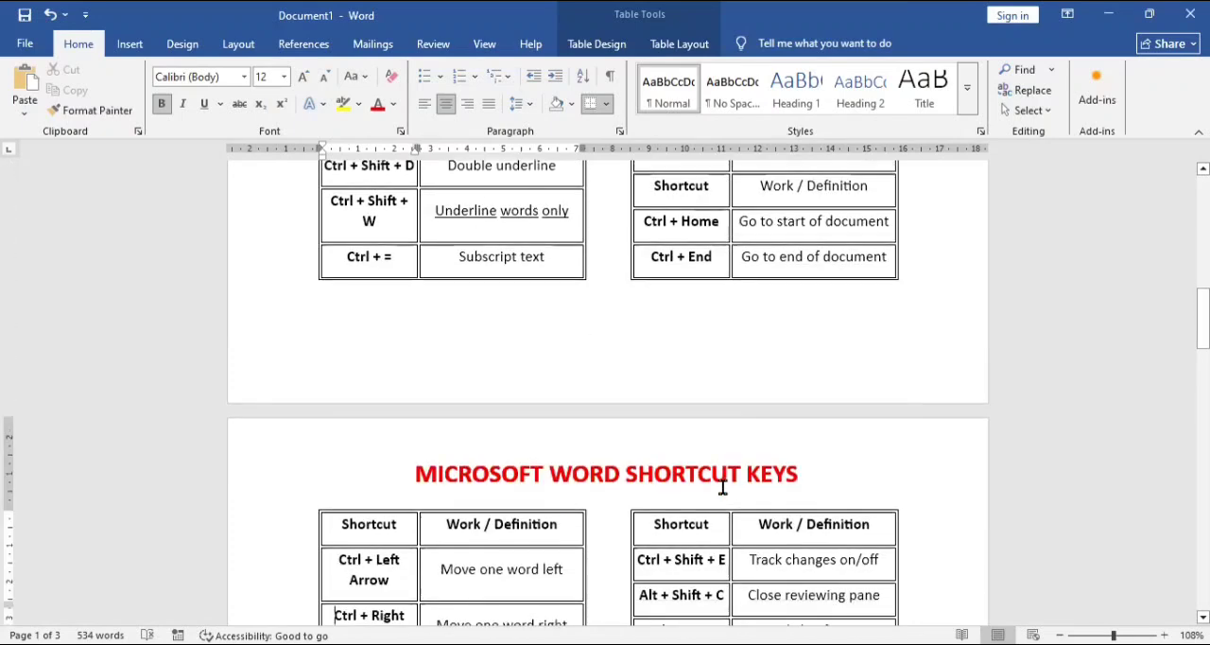
key(Up)
key(Up)
key(Up)
key(Up)
key(Up)
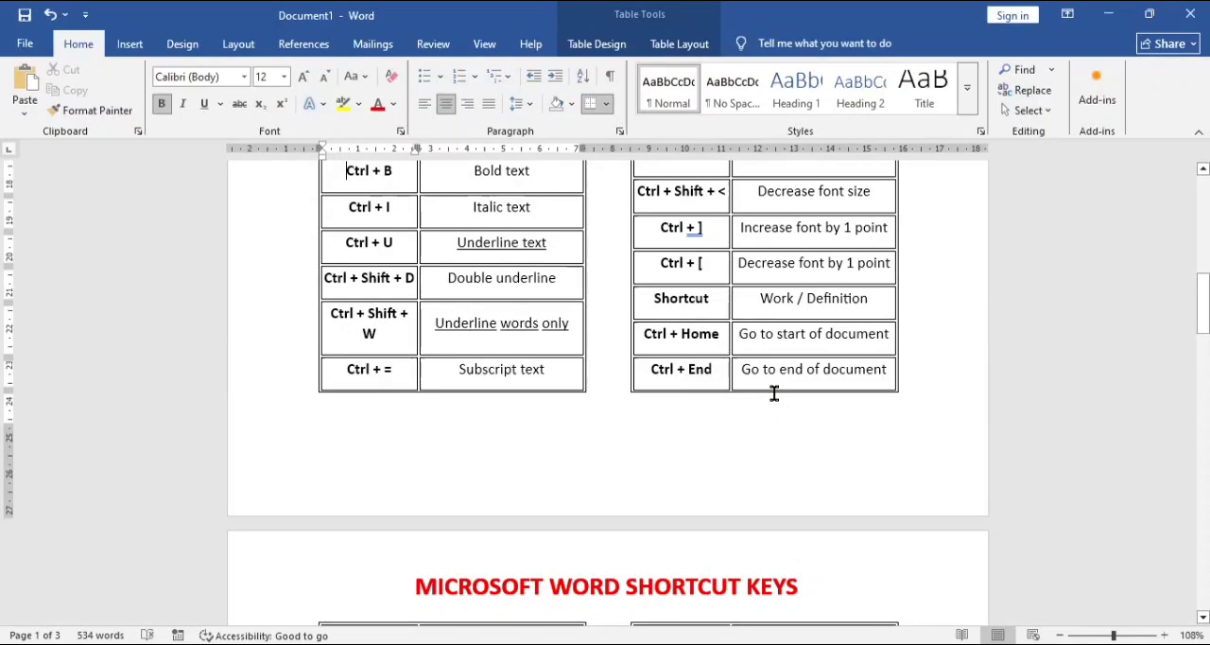
click(714, 335)
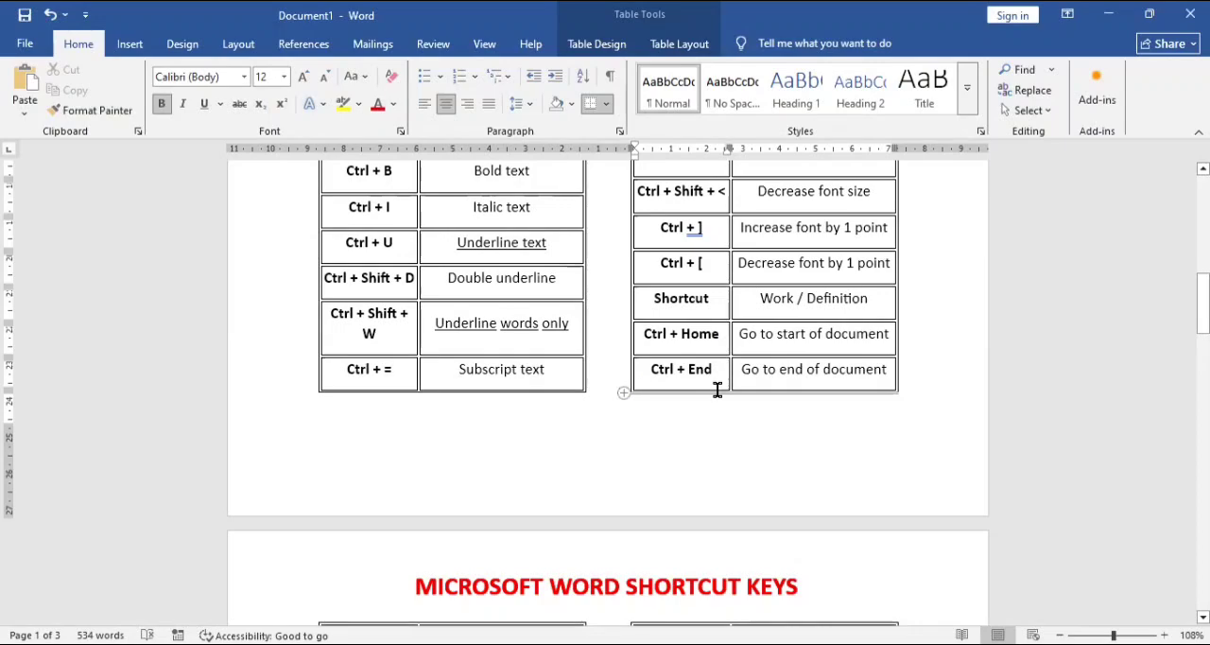
scroll(720, 393, down, 5)
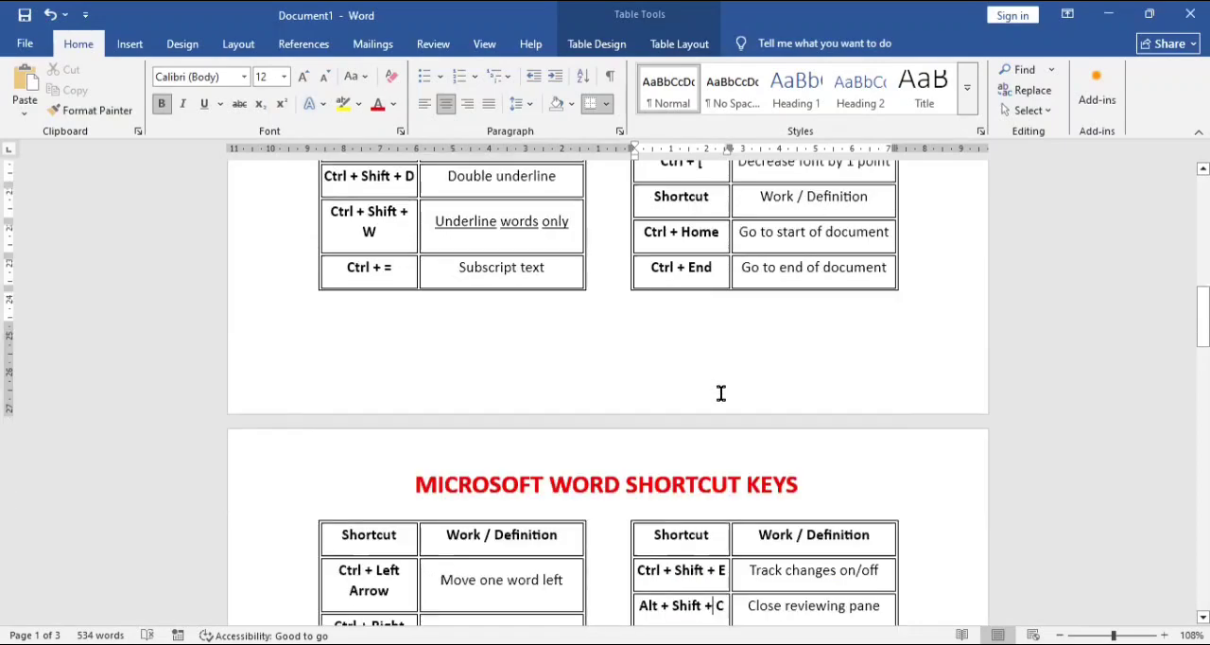
scroll(721, 393, down, 4)
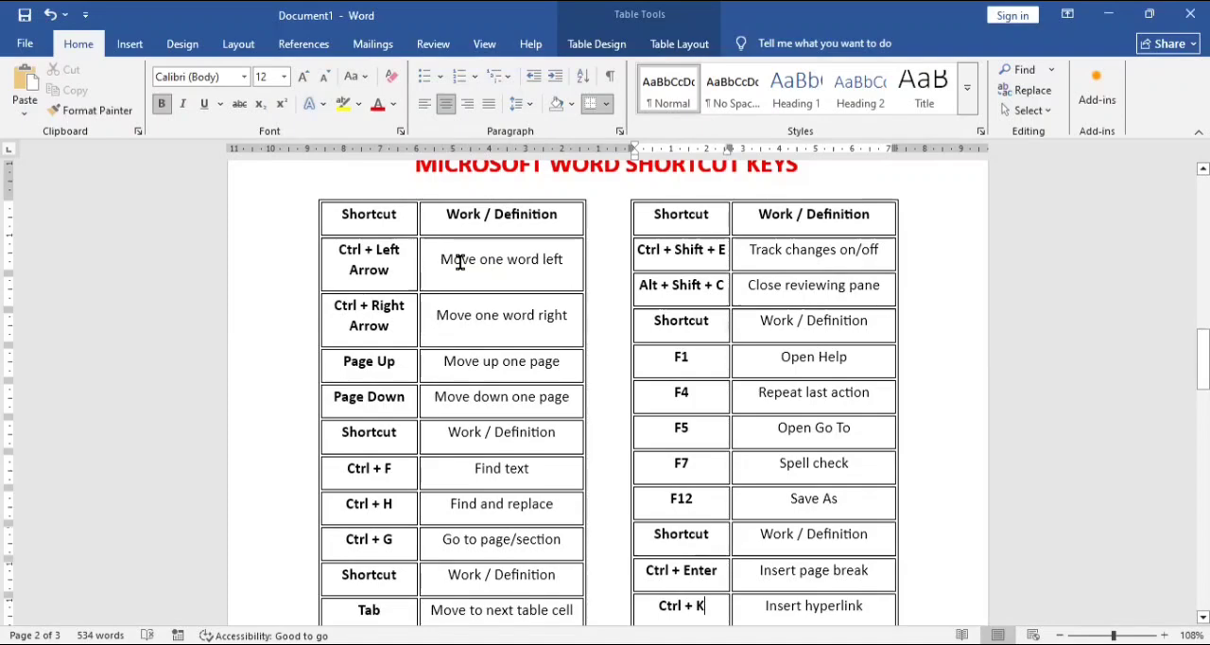
Step: Move the cursor leftward word by word from "left" in the definition beside Ctrl + Left Arrow
double_click(558, 261)
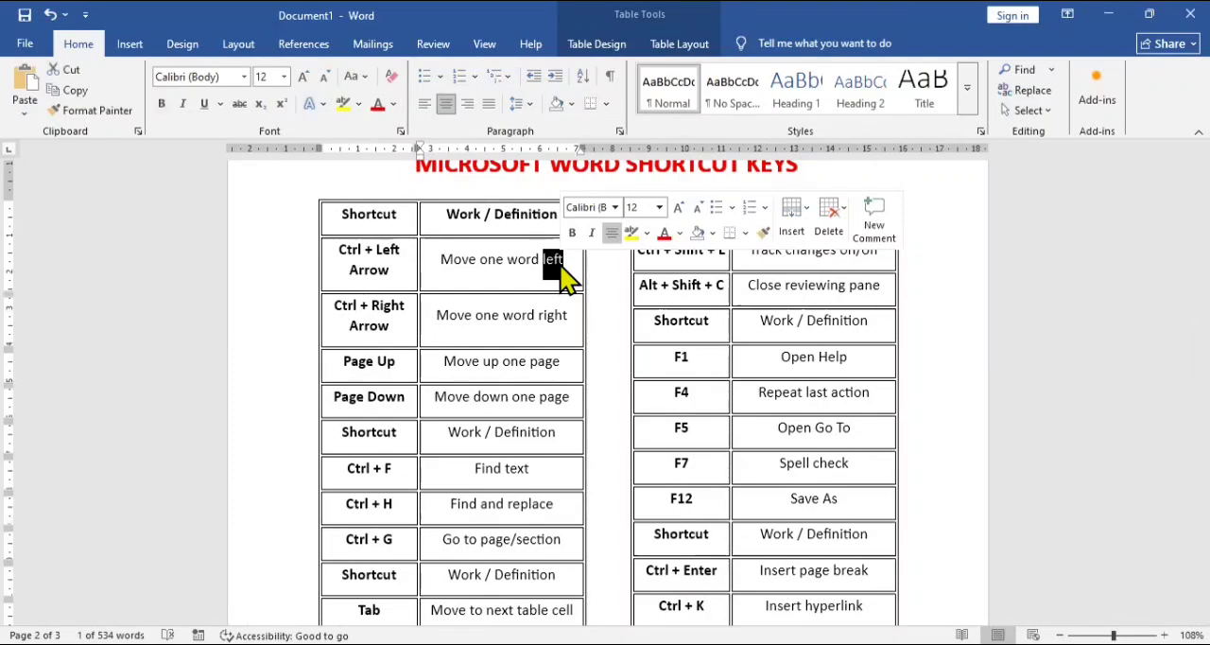
key(ctrl+Left)
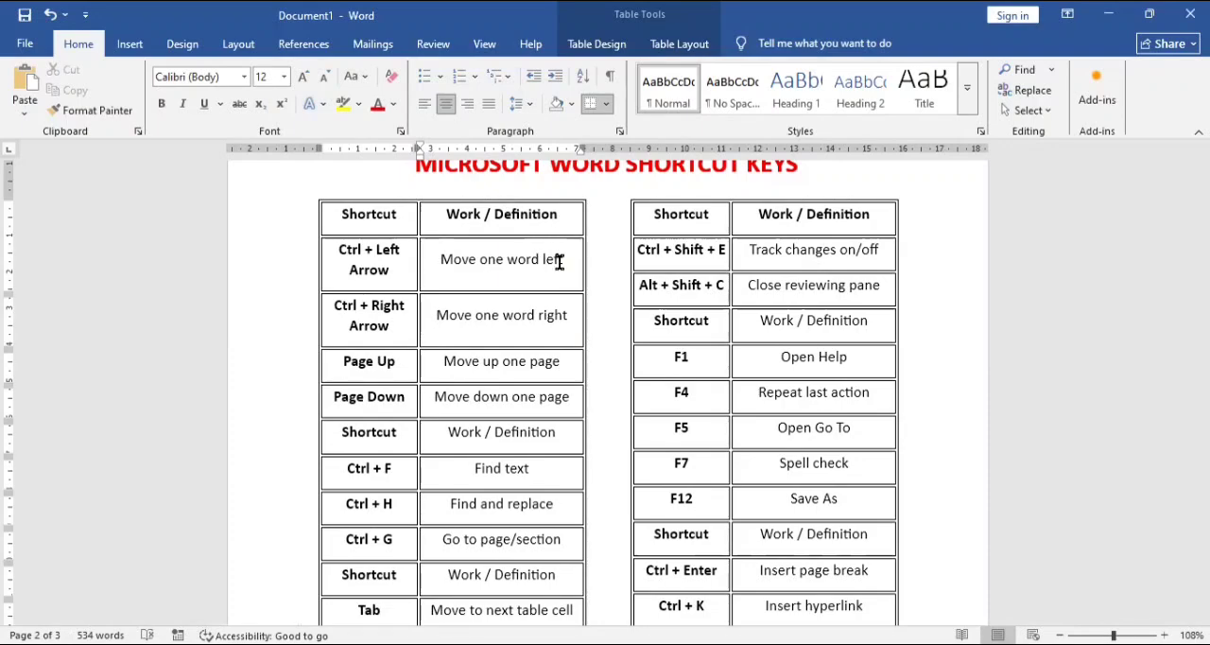
key(ctrl+Left)
key(ctrl+Left)
key(ctrl+Left)
Step: Move the cursor rightward word by word through the definition beside Ctrl + Right Arrow
key(Down)
key(ctrl+Right)
key(ctrl+Right)
key(ctrl+Right)
Step: Place the cursor in the Tab shortcut cell and advance to the next table cell
key(Down)
key(Down)
key(Down)
key(Down)
key(Down)
key(Down)
key(Down)
key(Down)
key(Down)
key(Down)
key(Down)
key(Down)
key(Down)
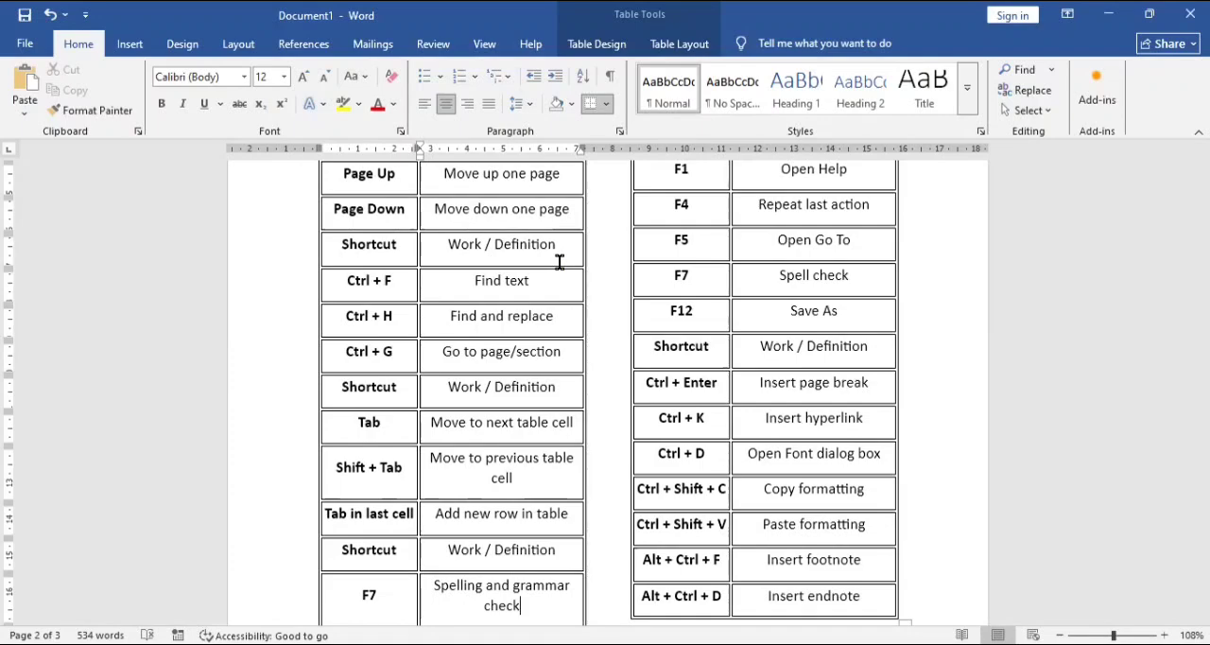
click(356, 420)
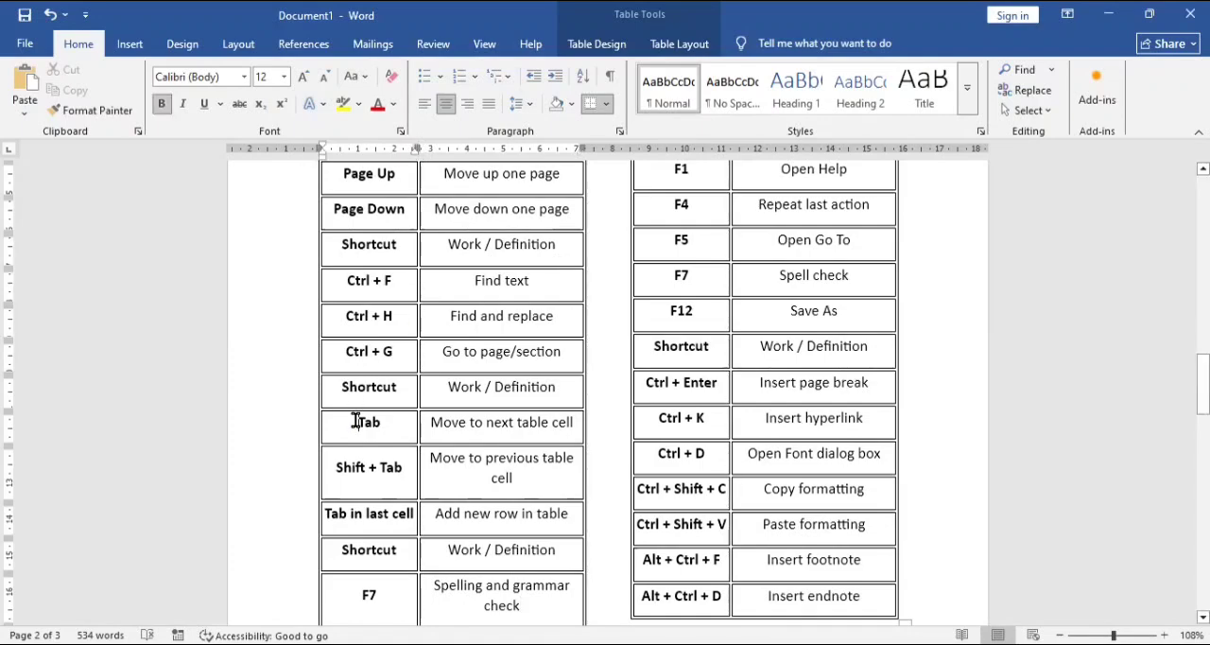
key(Tab)
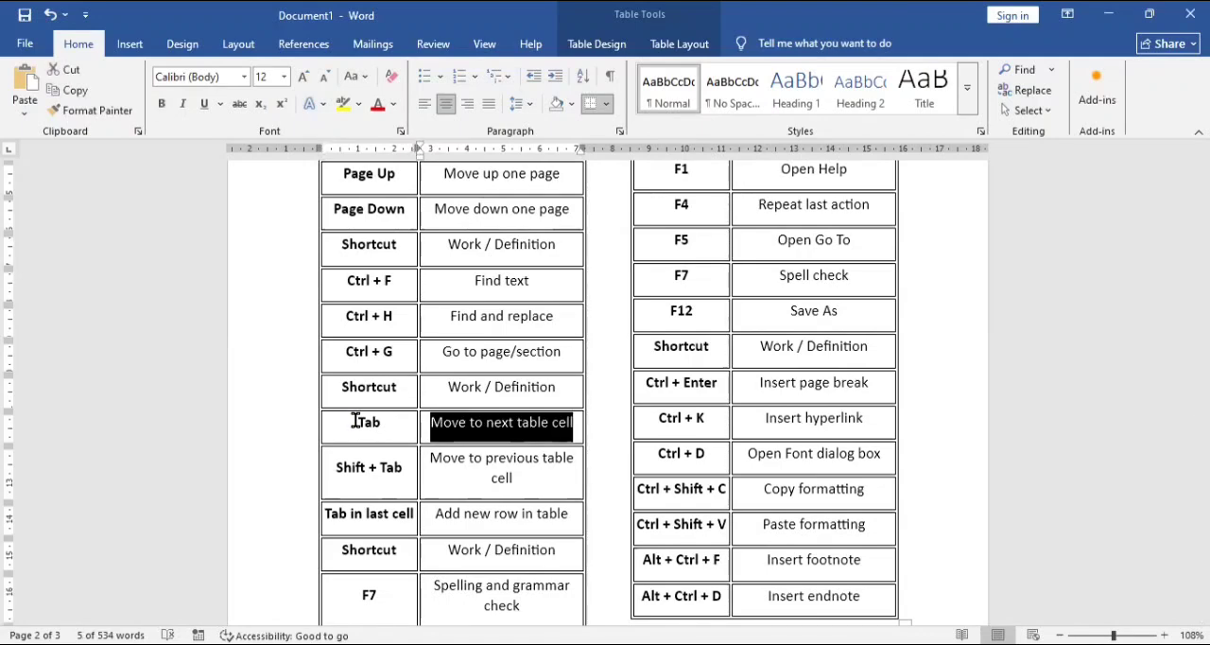
Step: Move back and forth through the document between the shortcut tables and the page three paragraph, returning to page two
key(Down)
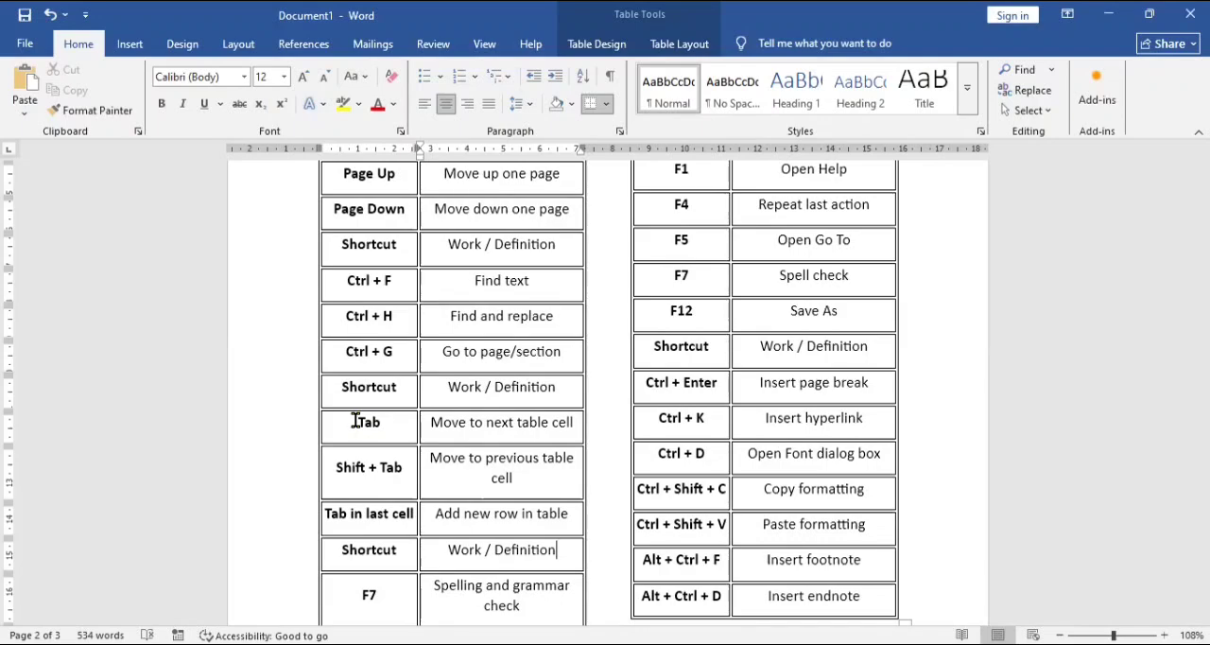
key(Down)
key(Down)
key(Down)
key(Down)
key(Down)
key(Down)
key(Up)
key(Up)
key(Up)
key(Up)
key(Up)
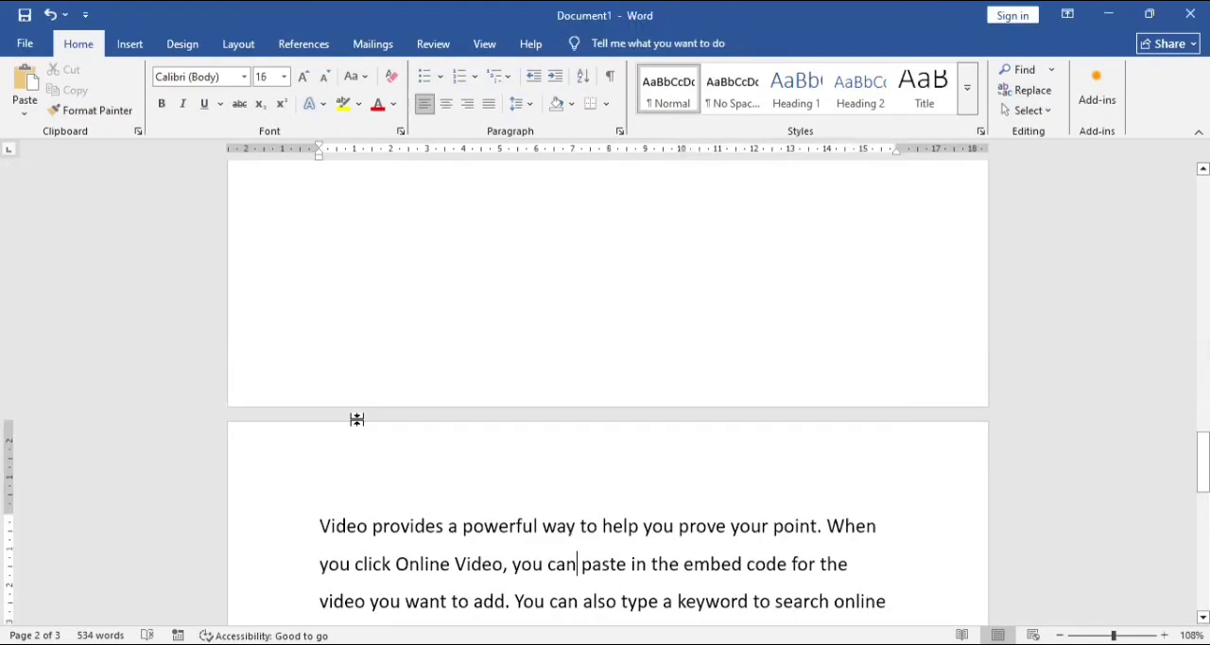
key(Up)
key(Up)
key(Up)
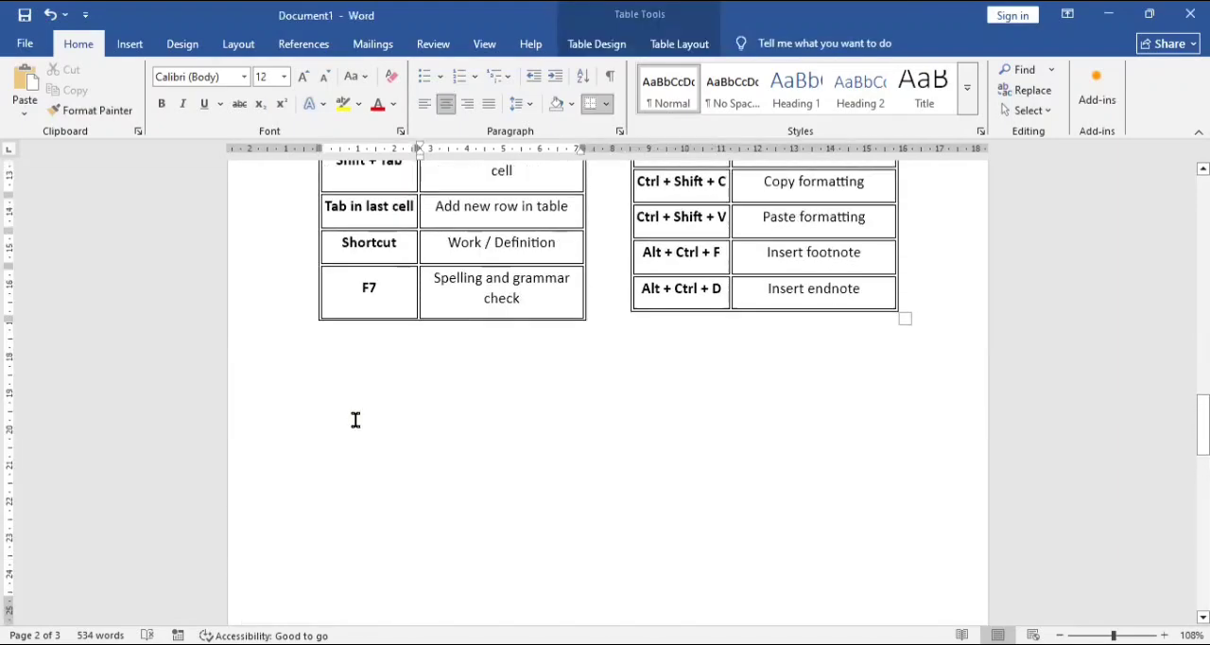
key(Right)
key(Down)
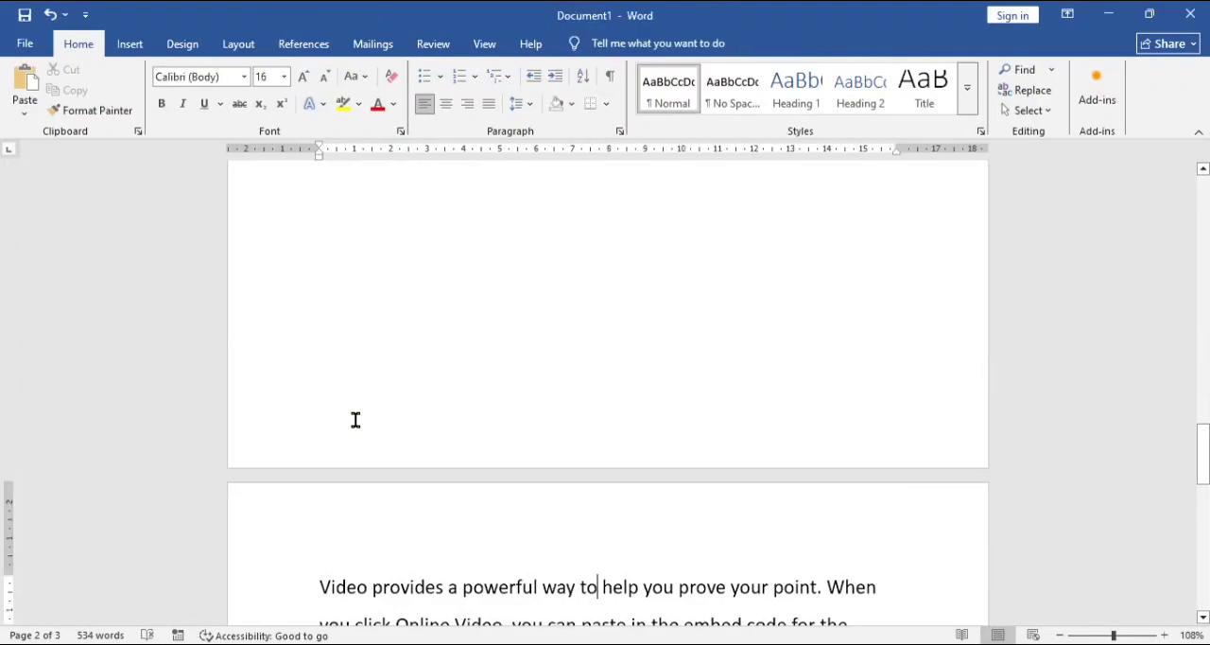
key(Up)
key(Up)
scroll(356, 420, up, 10)
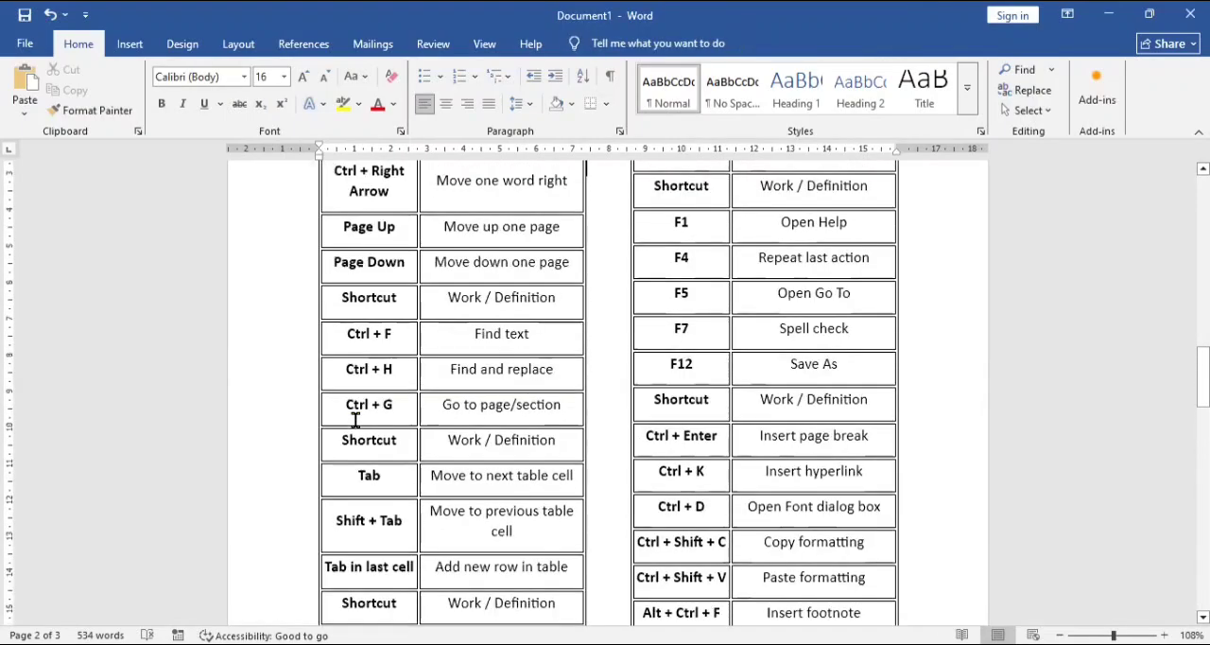
key(Down)
key(Down)
key(Down)
key(Down)
key(Down)
key(Down)
key(Down)
key(Down)
key(Down)
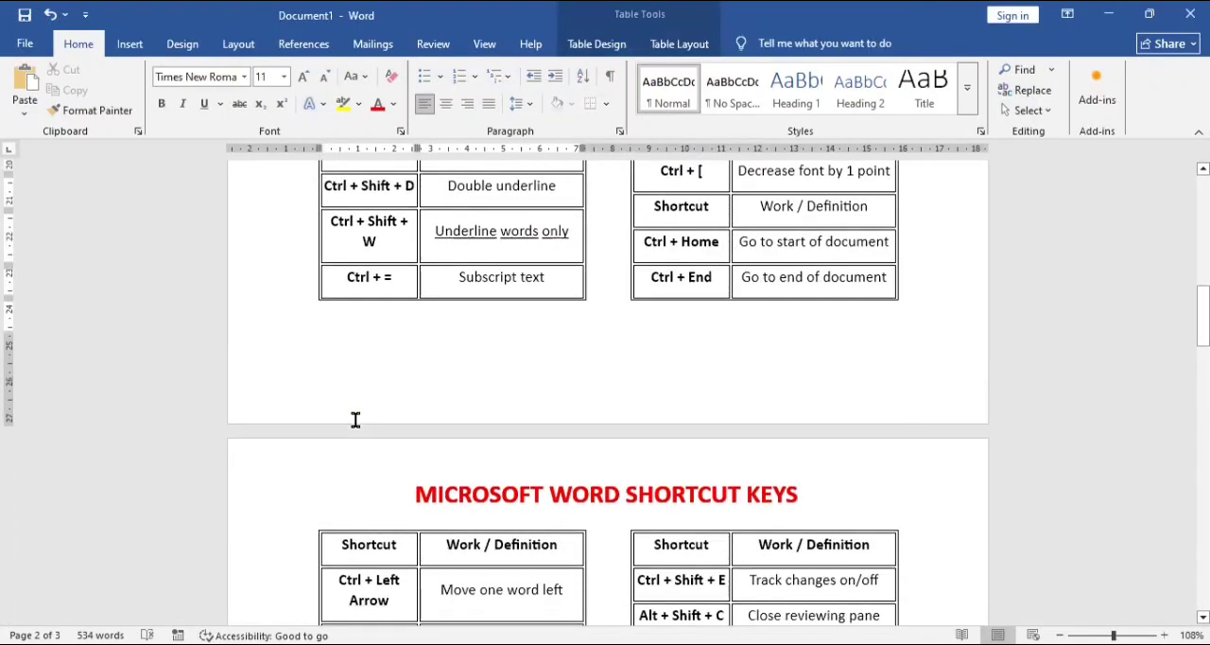
key(Down)
key(Down)
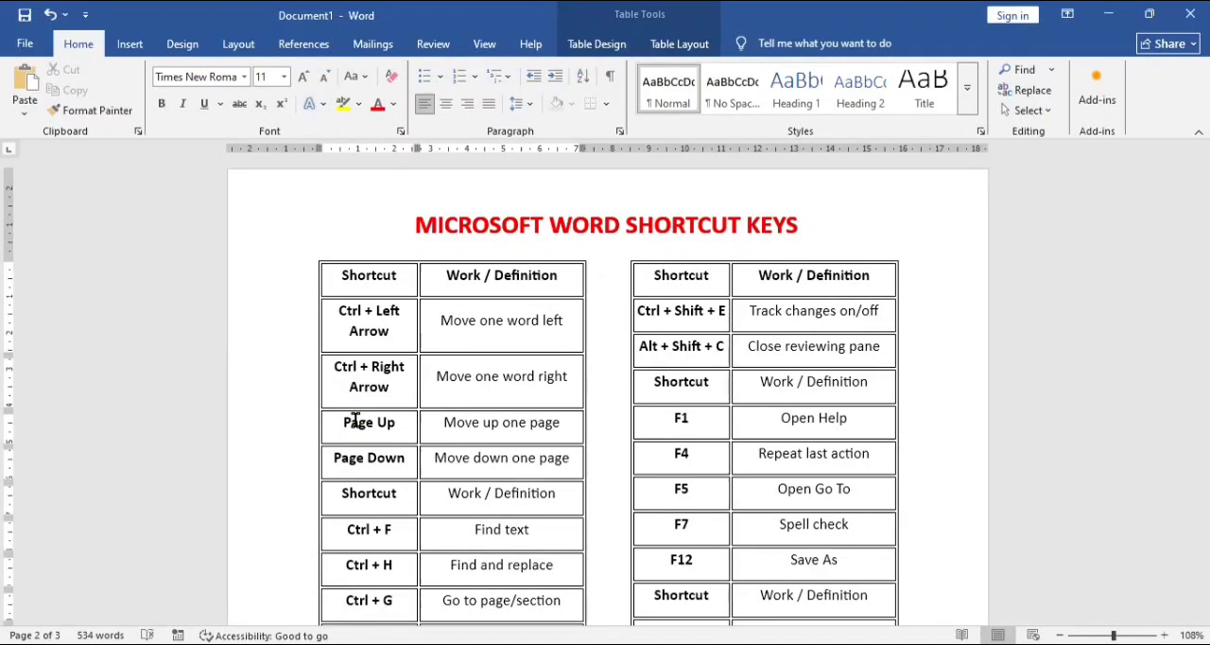
Step: Change "right" to "RIGHT" in the definition beside Ctrl + Right Arrow
scroll(356, 421, down, 1)
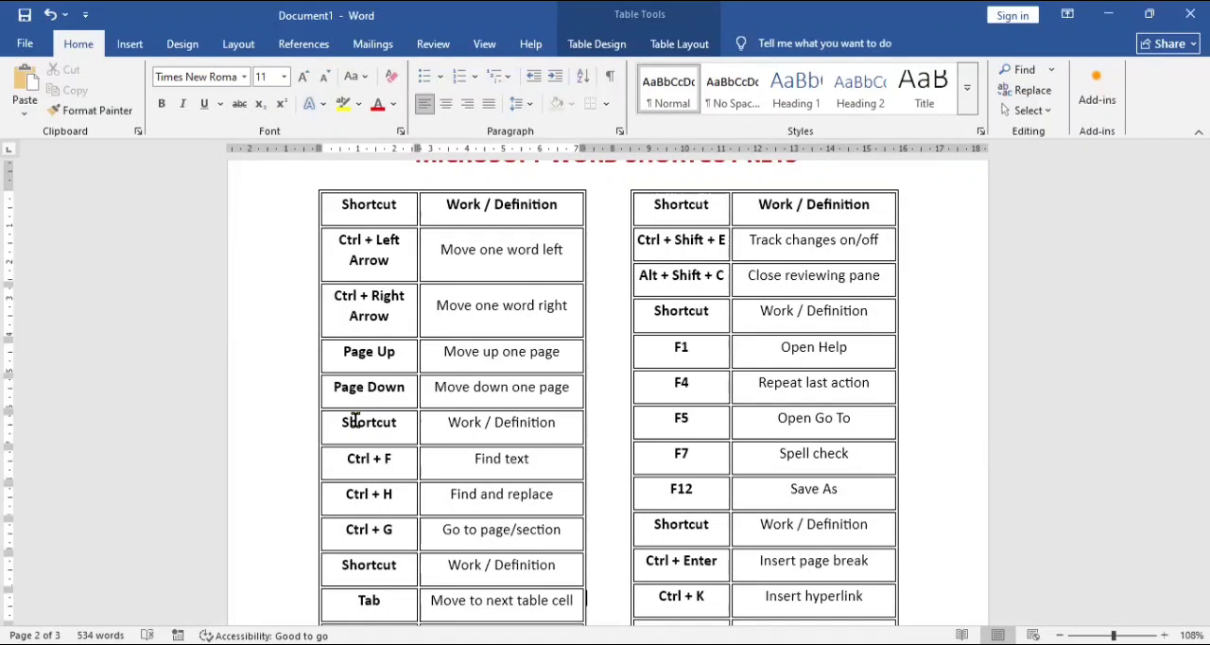
click(565, 305)
key(BackSpace)
key(BackSpace)
key(BackSpace)
key(BackSpace)
key(BackSpace)
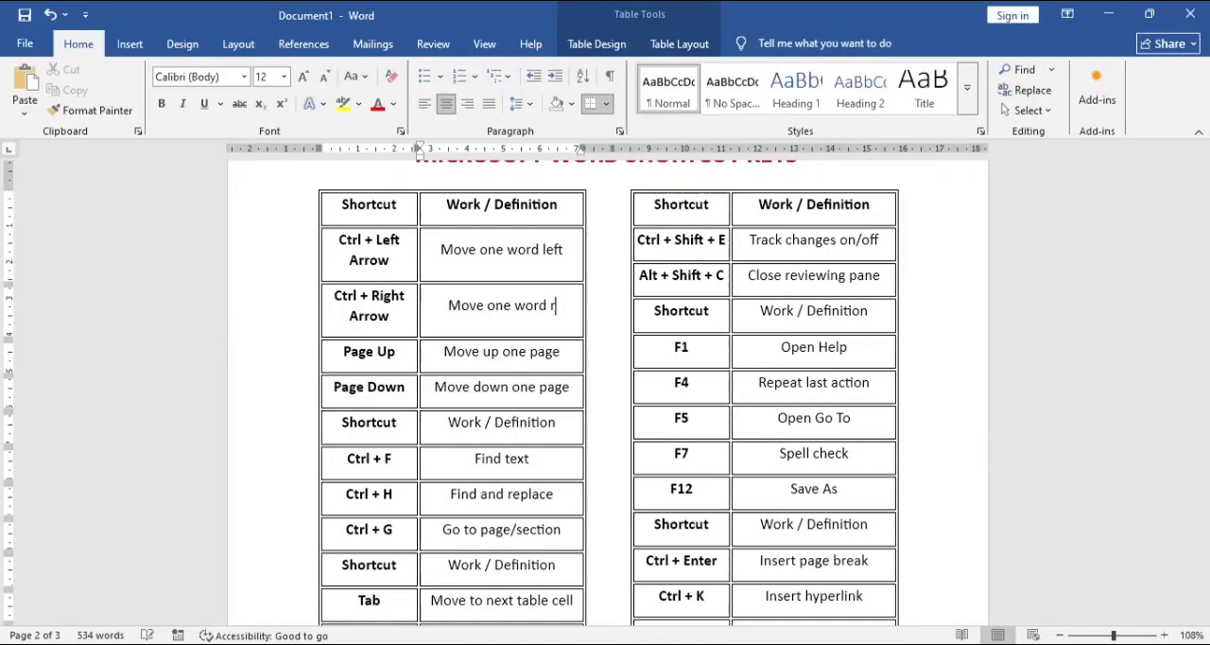
text(R)
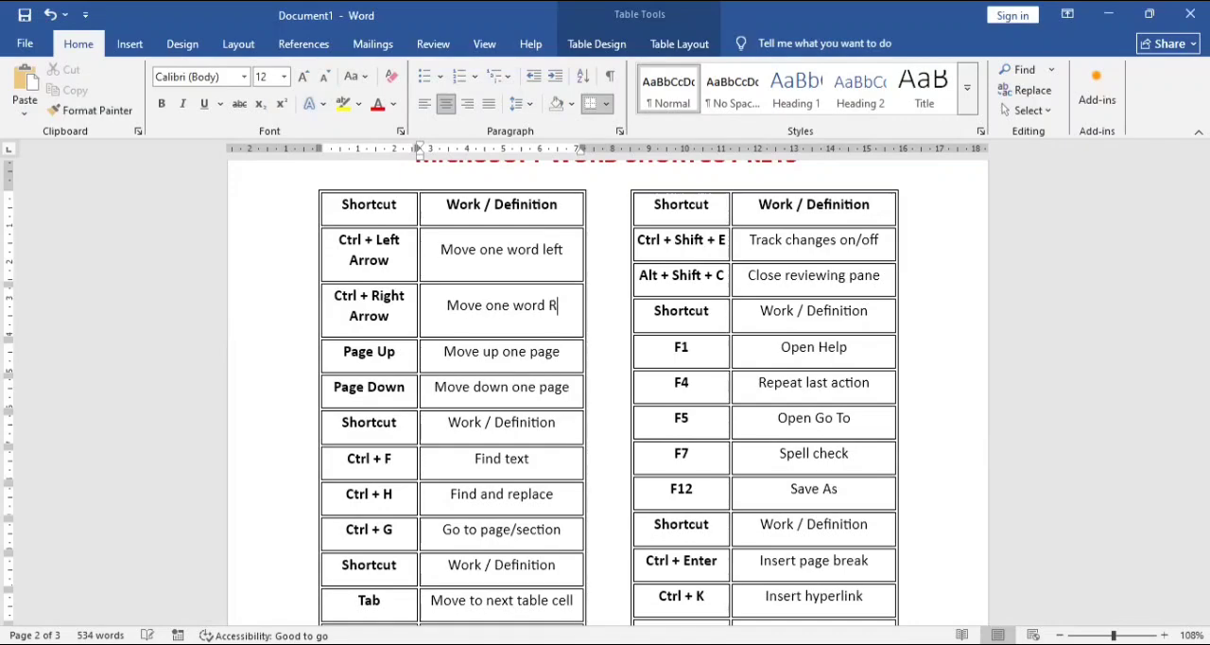
text(IGHT)
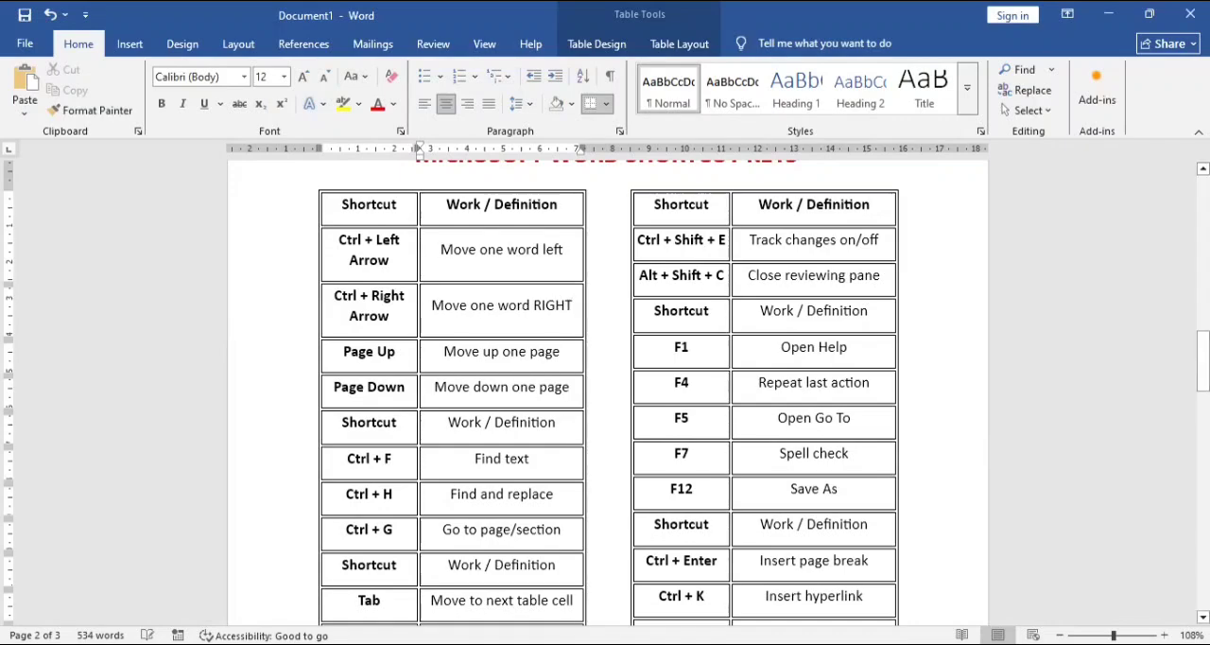
Step: Replace the word "RIGHT" with "right" in the definition beside Ctrl + Right Arrow
double_click(549, 304)
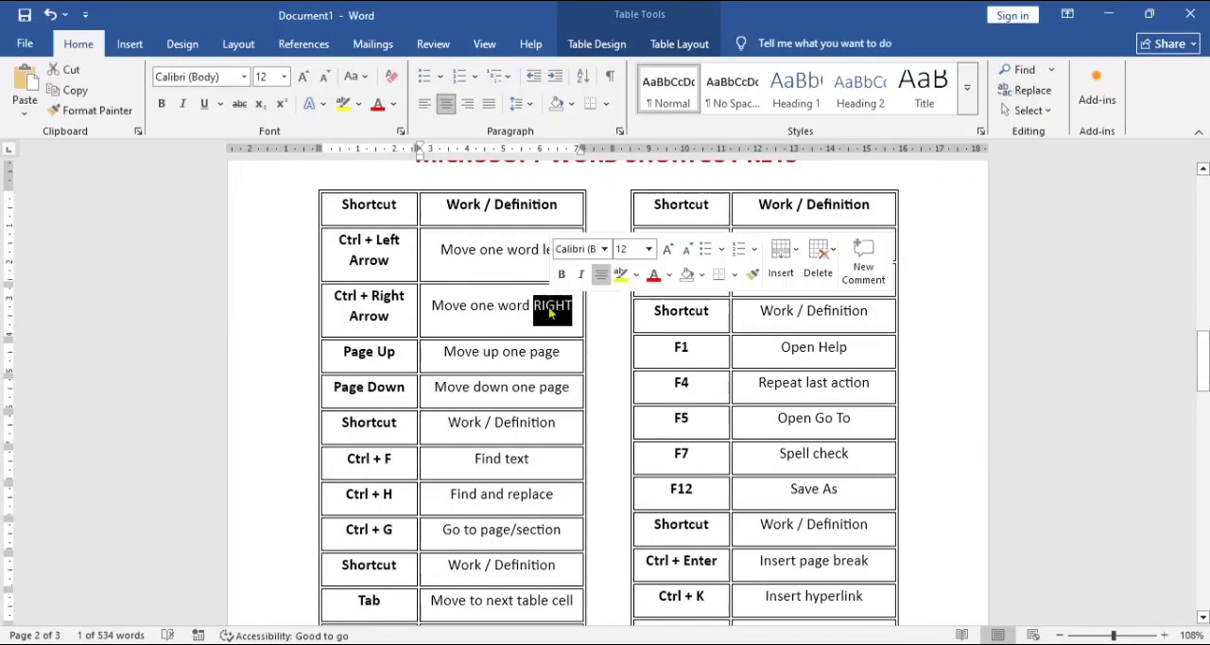
click(548, 305)
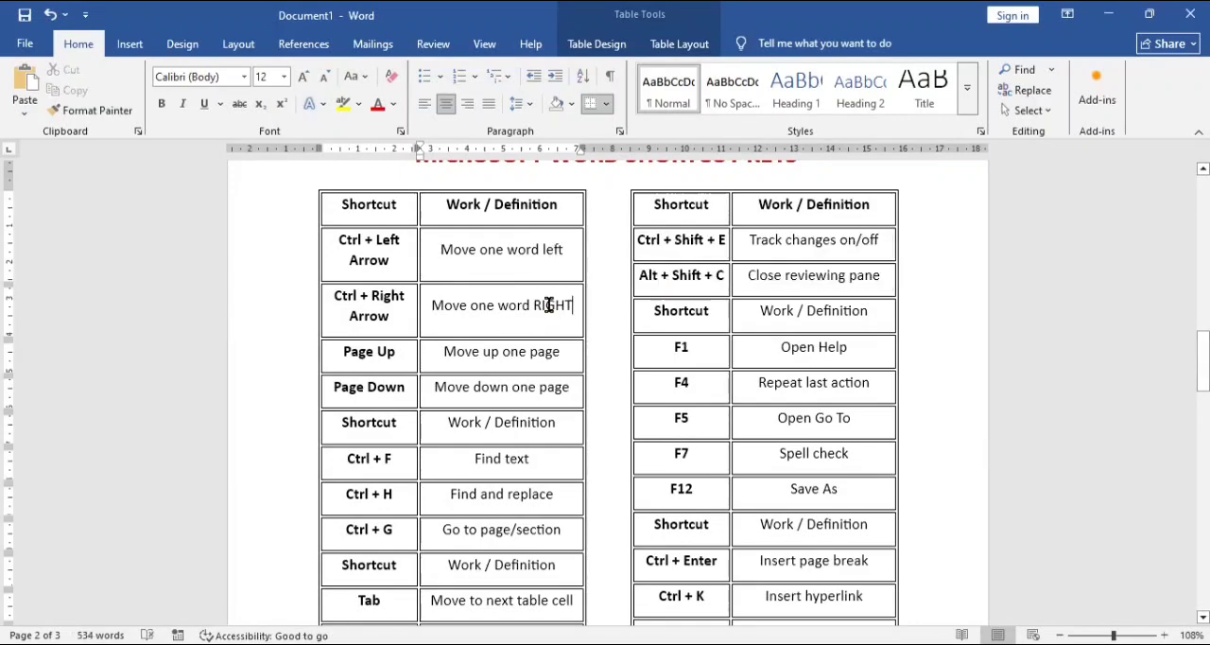
double_click(548, 304)
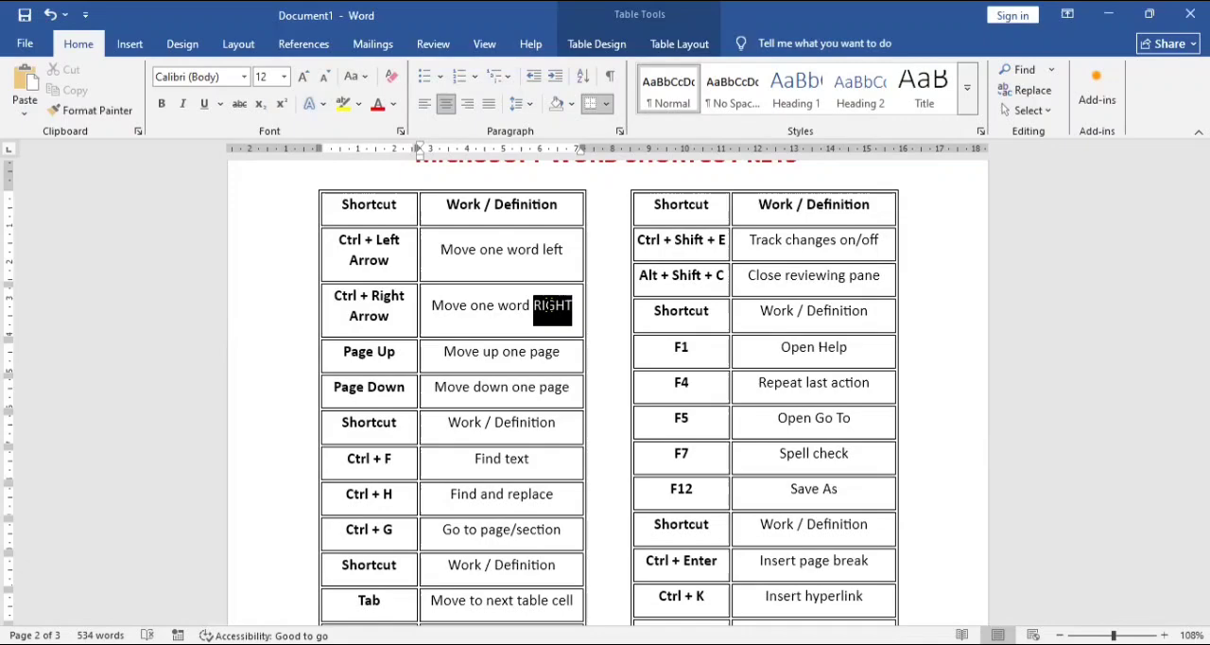
click(549, 304)
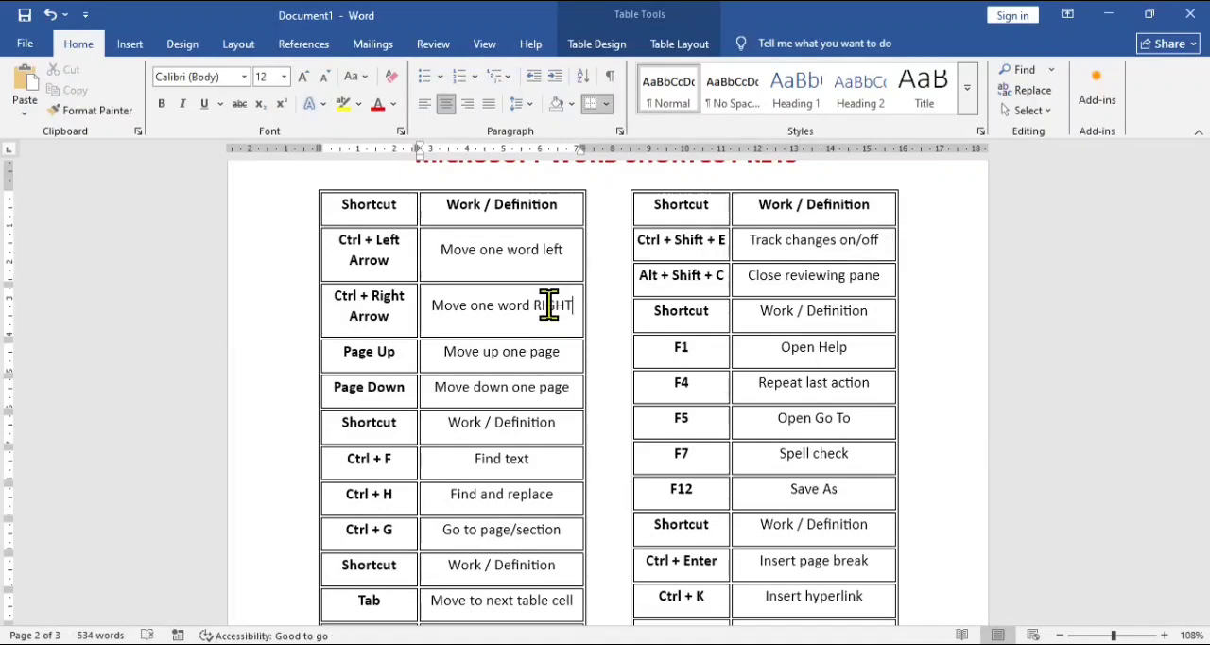
double_click(548, 305)
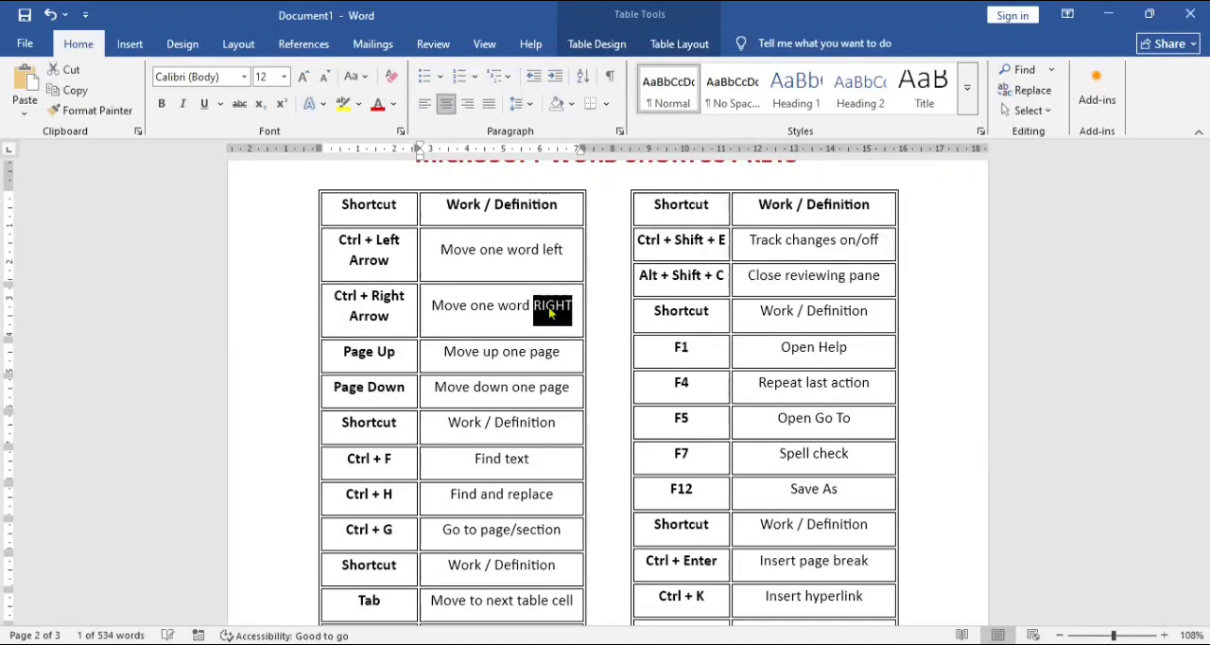
key(BackSpace)
text(ri)
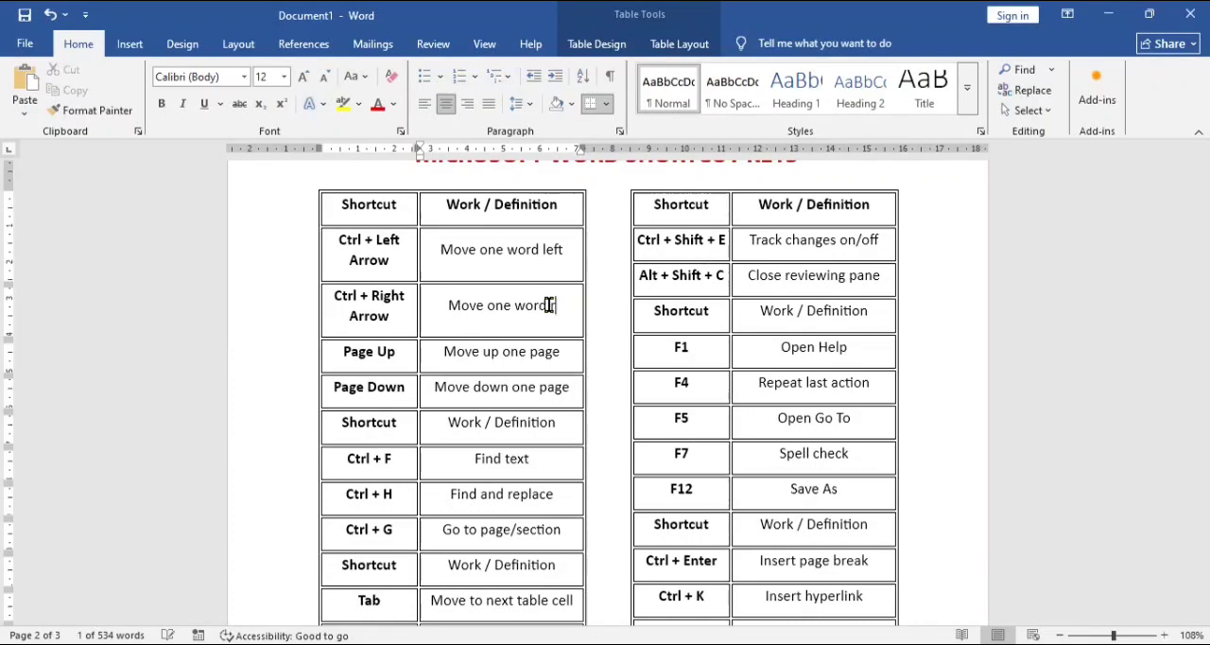
text(ght)
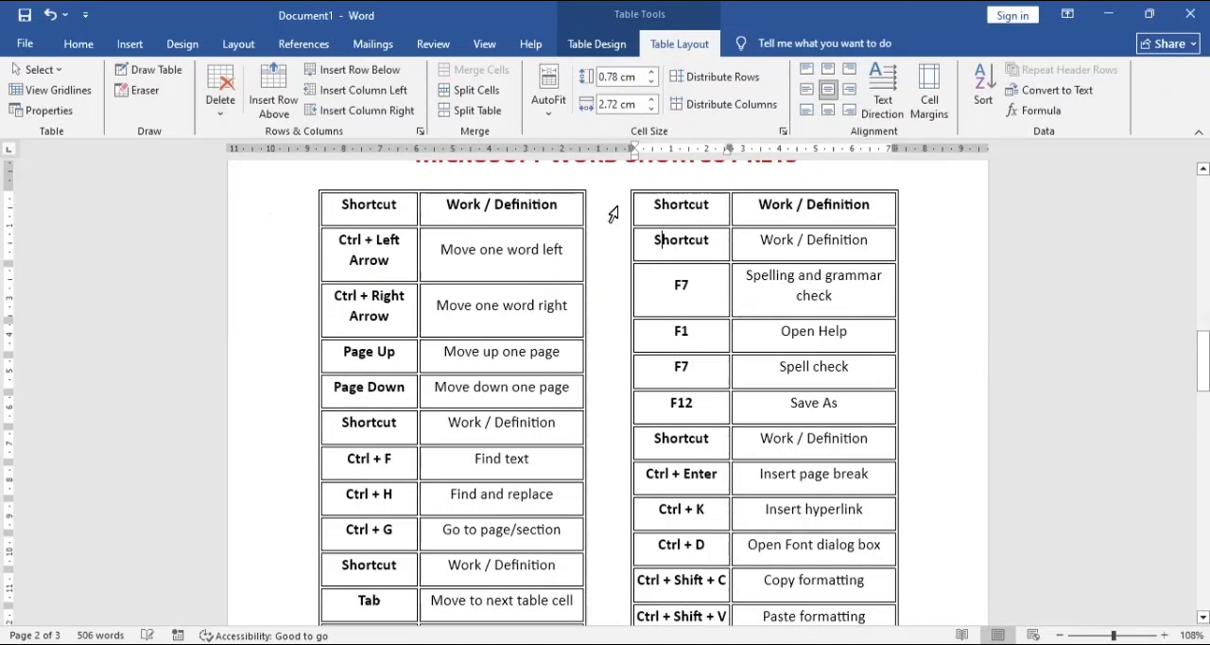
Step: Delete the repeated Shortcut header rows and the F7 Spell check and F12 Save As rows from page two's second table
click(224, 109)
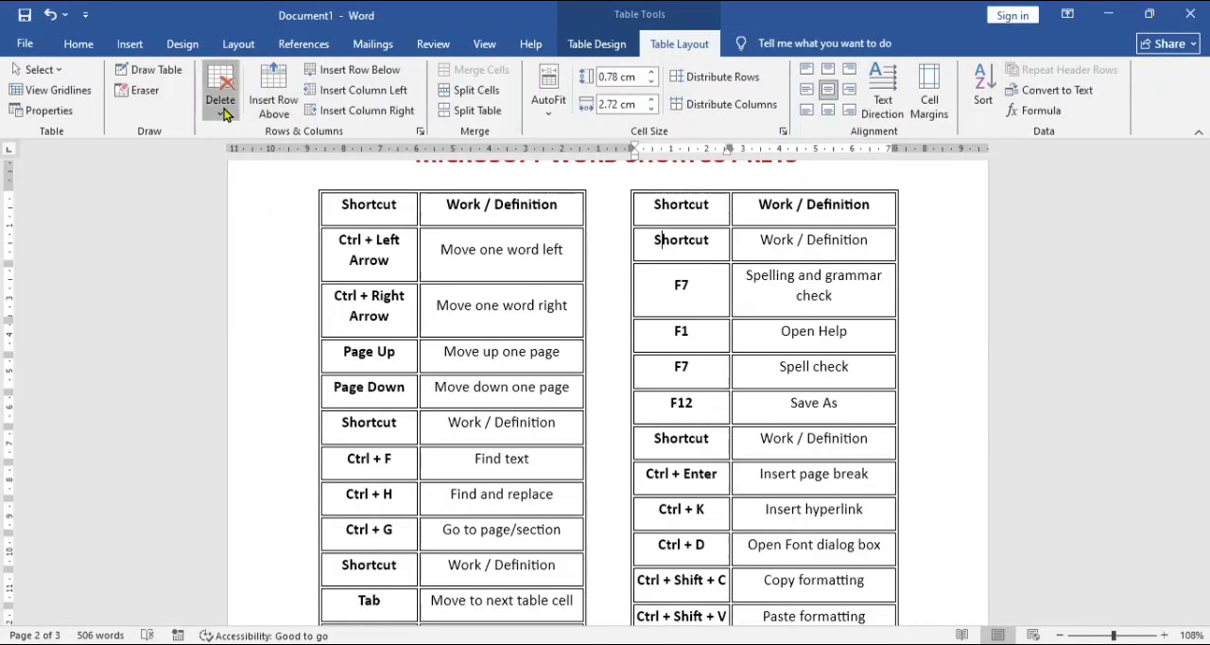
click(250, 182)
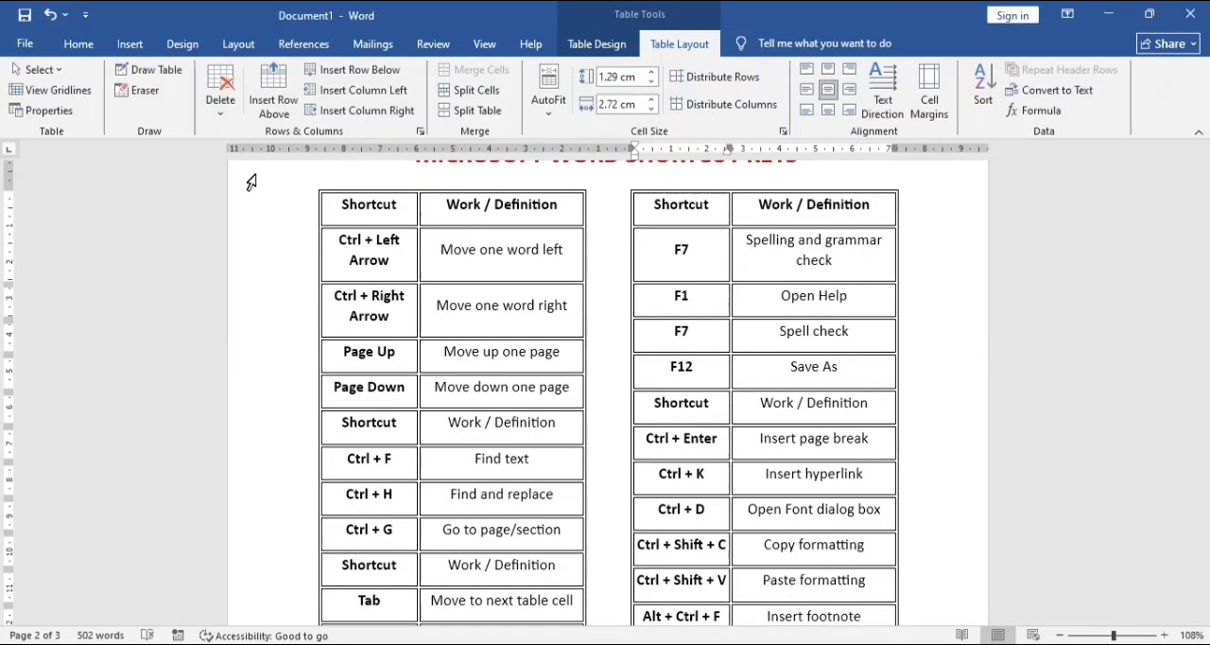
click(652, 345)
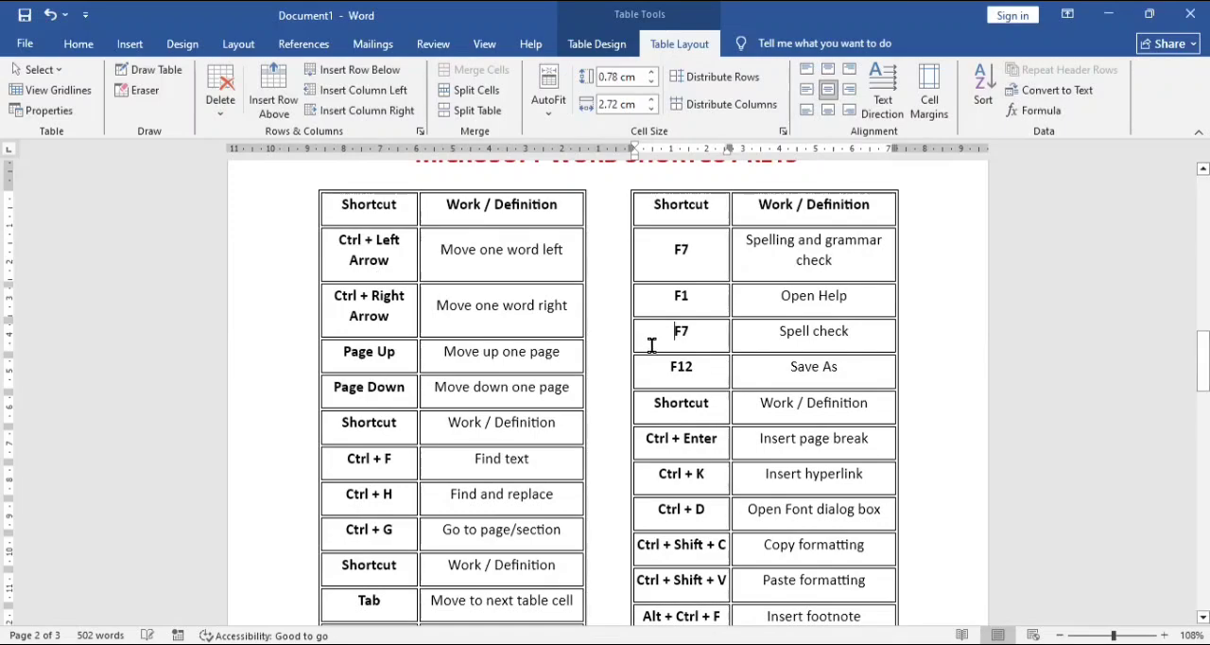
click(224, 106)
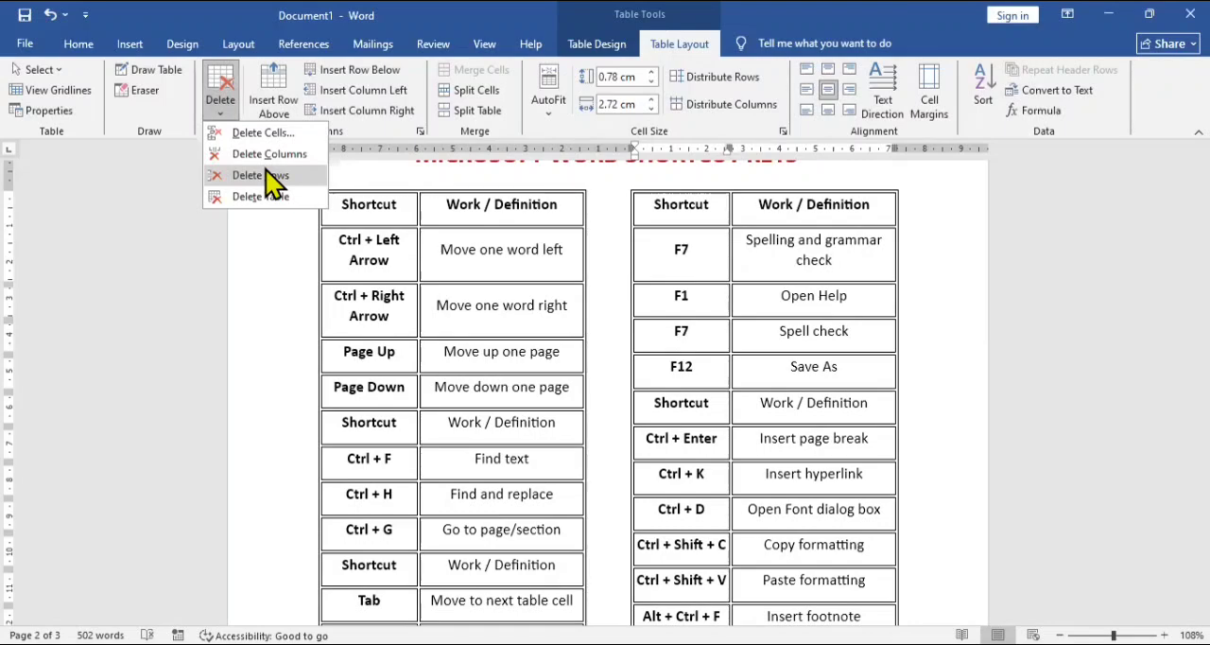
click(266, 175)
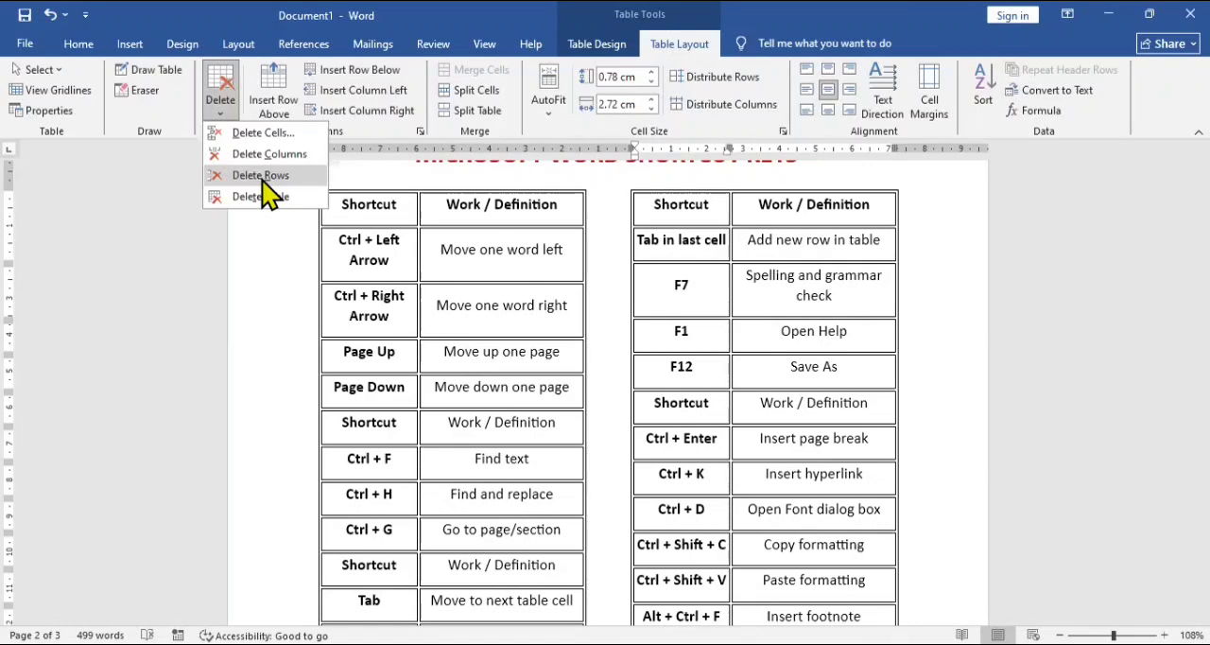
click(263, 180)
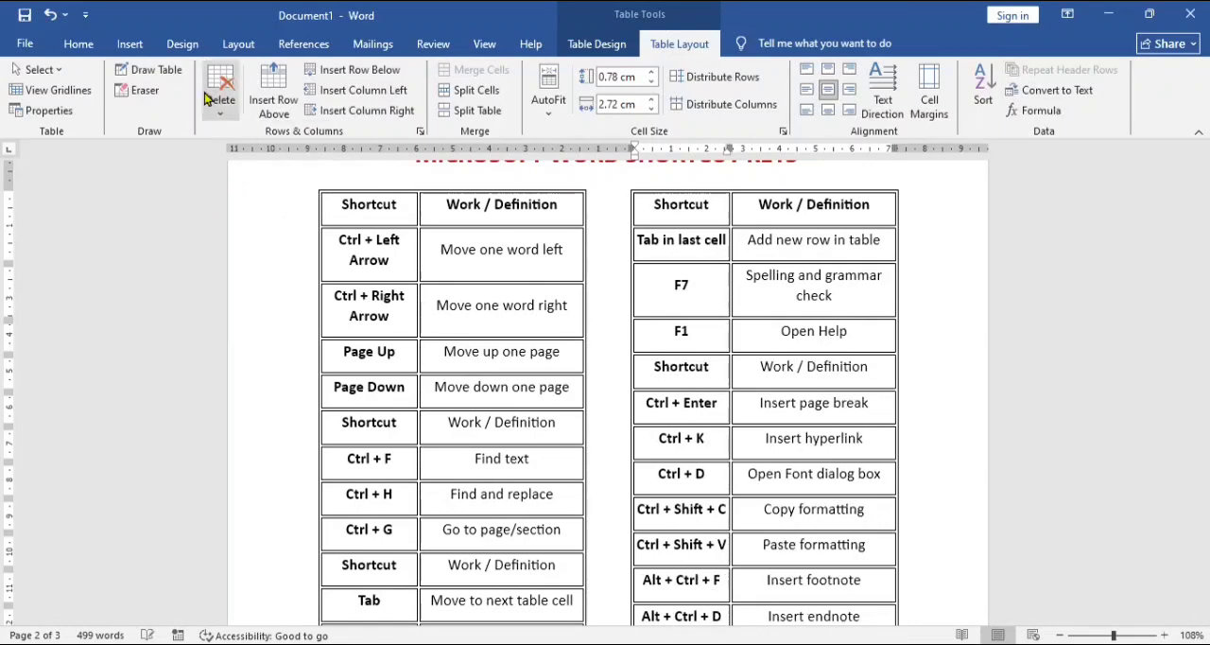
click(255, 176)
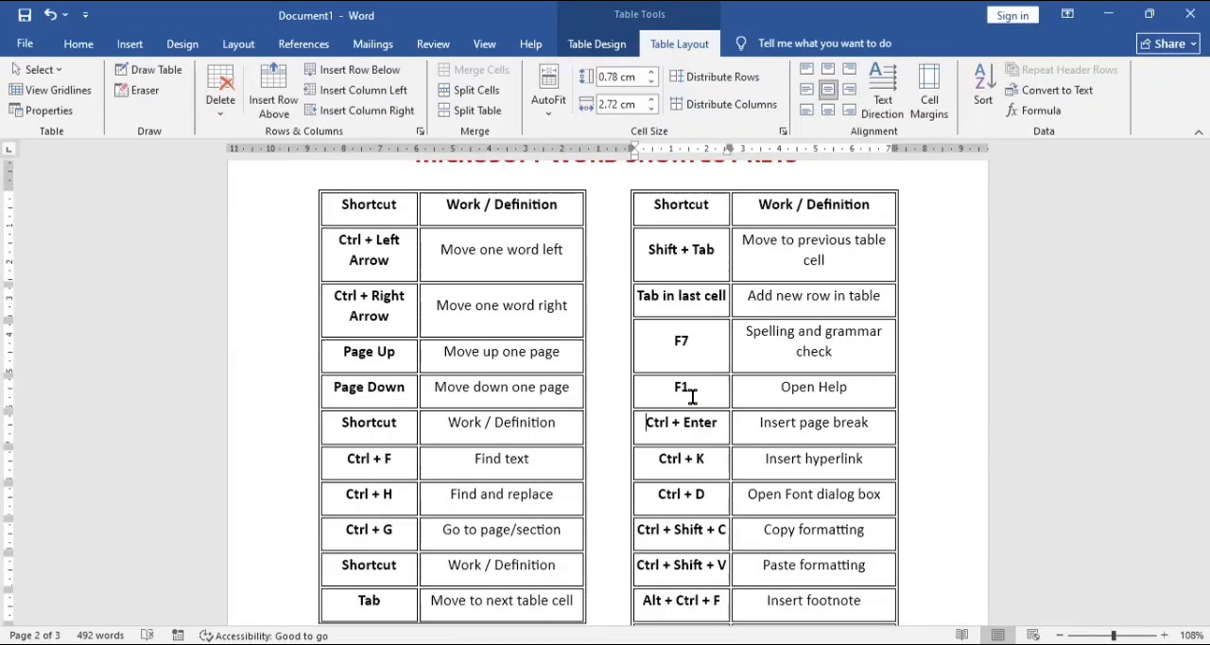
Step: Move the cursor down through page two's second shortcut table to the blank area below the tables
key(Down)
key(Down)
key(Down)
key(Down)
key(Down)
key(Down)
key(Down)
key(Down)
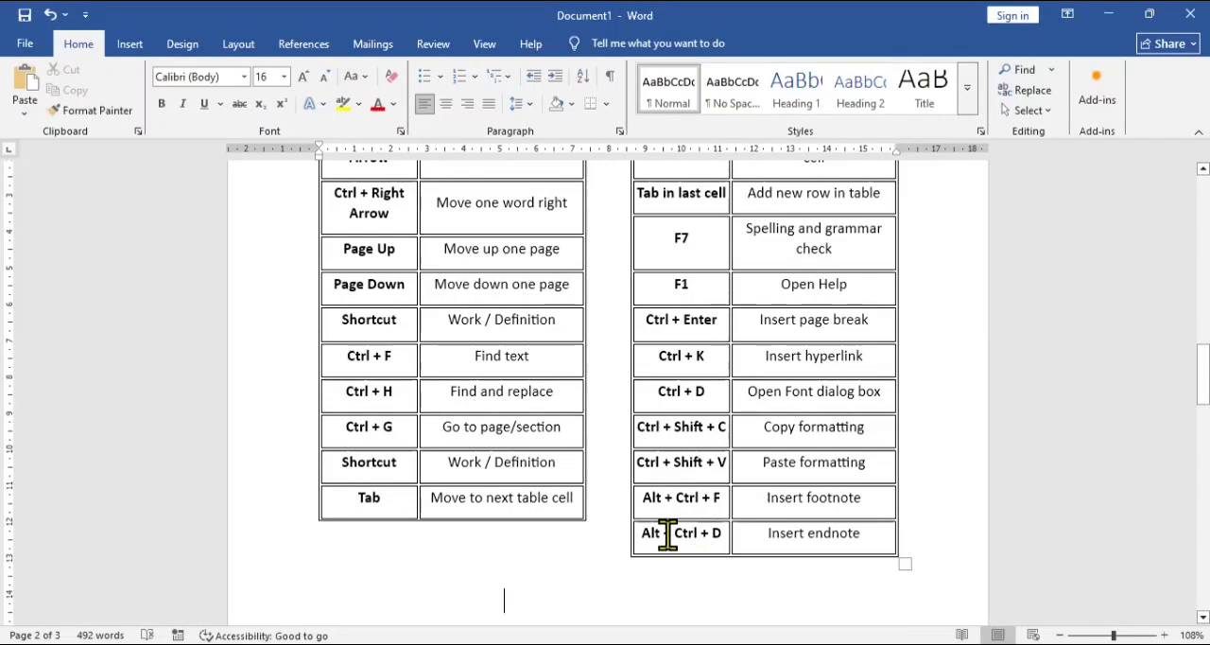
Step: Place the cursor in the Insert endnote cell and move down to the paragraph on page three
click(775, 535)
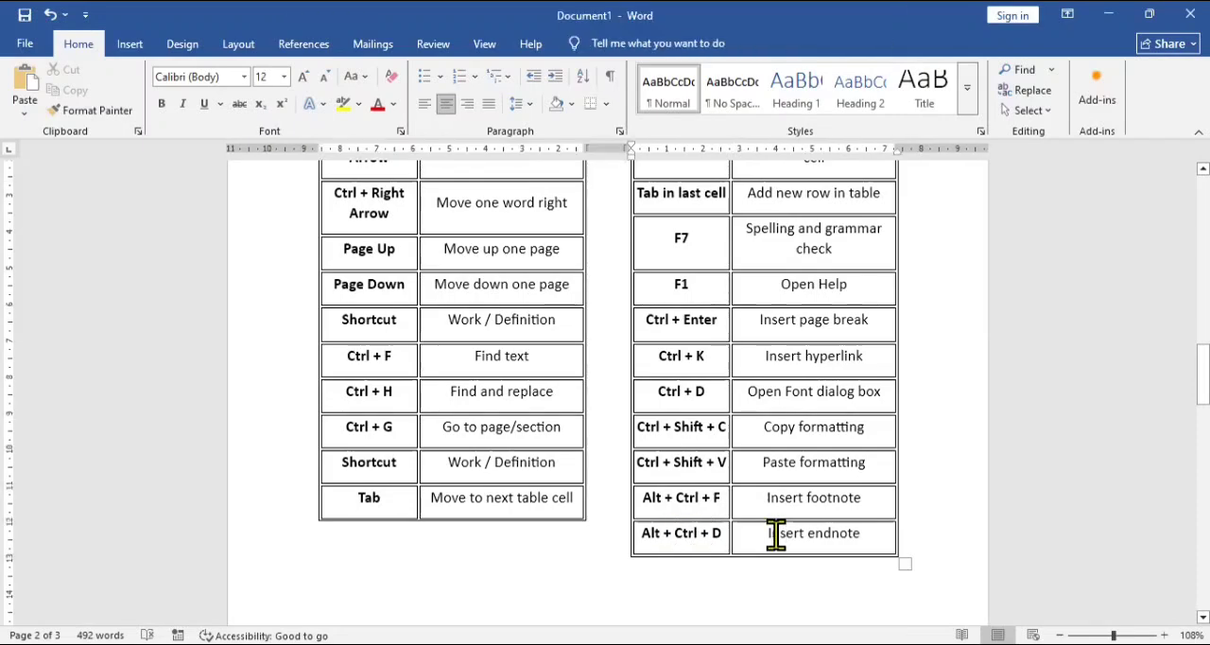
key(Down)
key(Down)
key(Down)
key(Down)
key(Down)
key(Down)
key(Down)
key(Down)
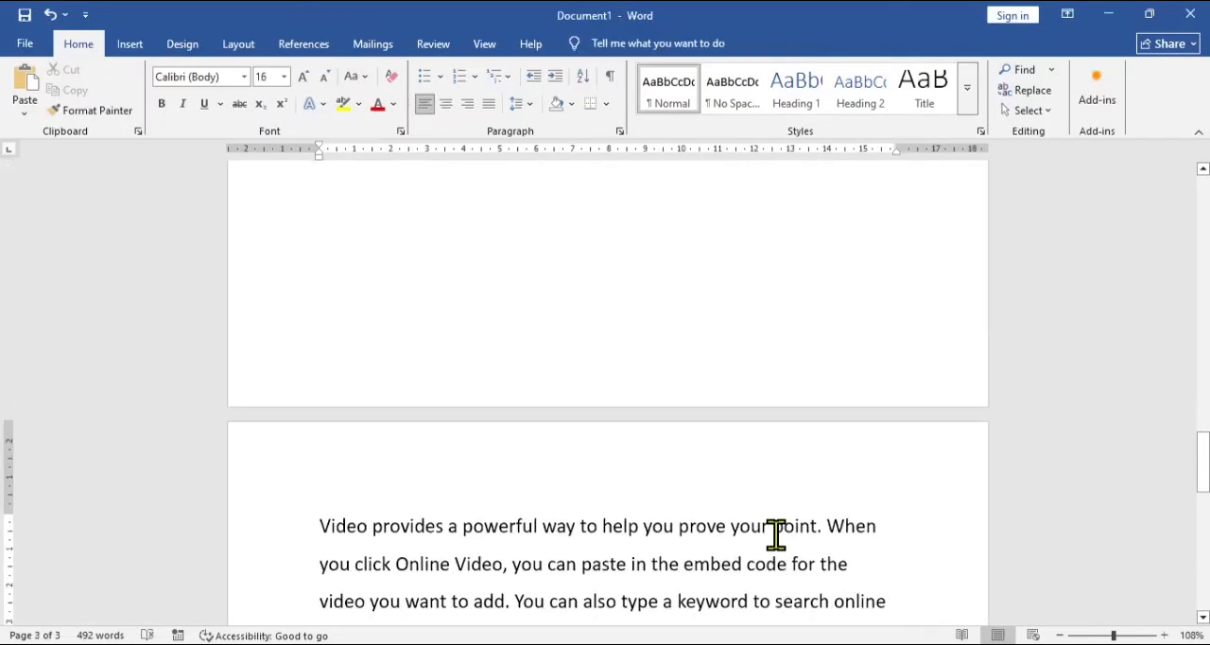
Step: Move the cursor back up from page three to the header row of the first page's shortcut table
key(Up)
key(Up)
key(Up)
key(Up)
key(Up)
key(Up)
key(Up)
key(Up)
key(Up)
key(Up)
key(Up)
key(Up)
key(Up)
key(Up)
key(Up)
key(Up)
key(Up)
key(Up)
key(Up)
key(Up)
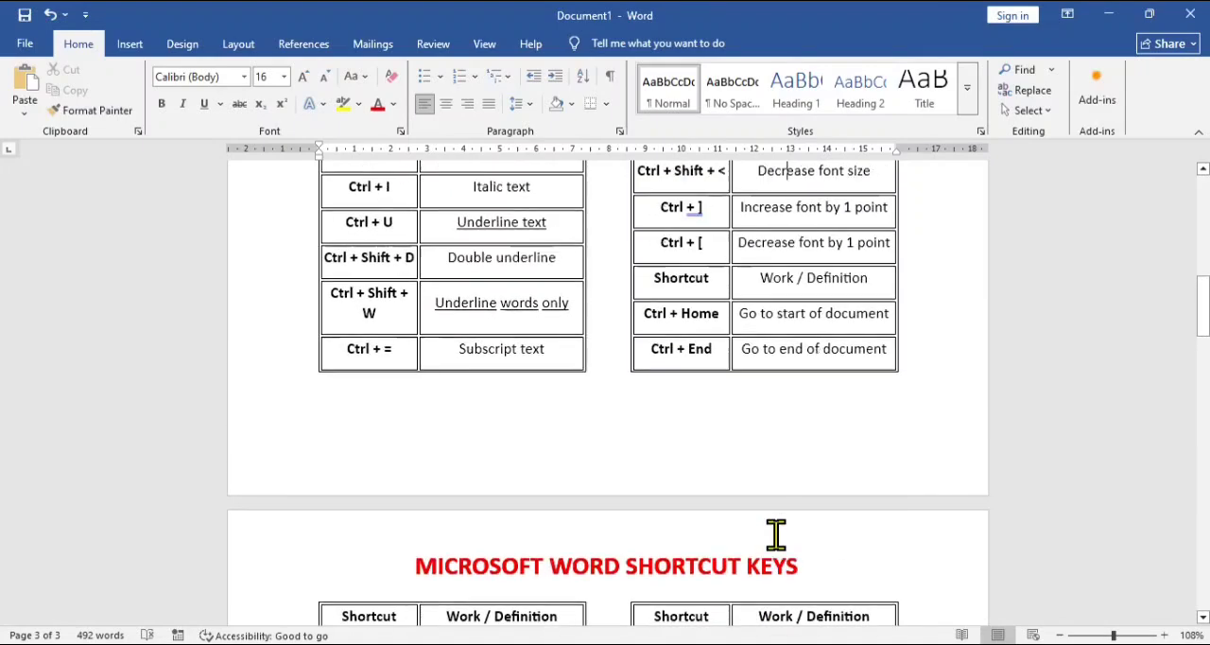
key(Up)
key(Up)
key(Up)
key(Up)
key(Up)
key(Up)
key(Up)
key(Up)
key(Up)
key(Up)
key(Up)
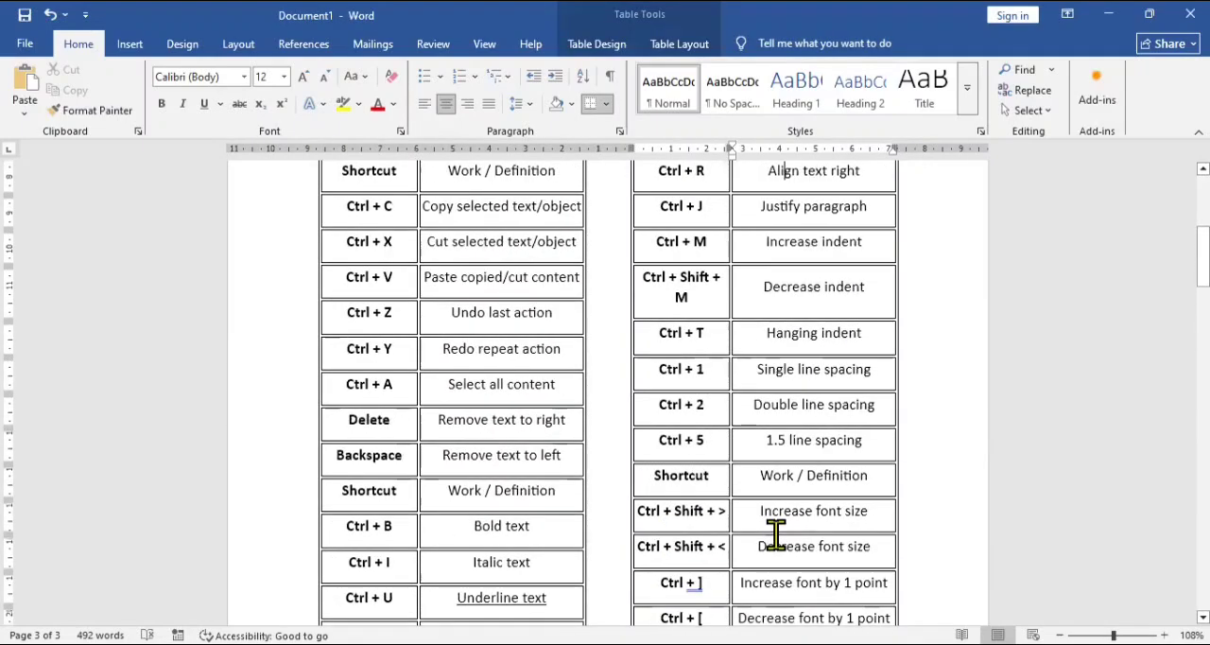
key(Up)
key(Up)
key(Up)
key(Up)
key(Up)
key(Up)
key(Up)
key(Up)
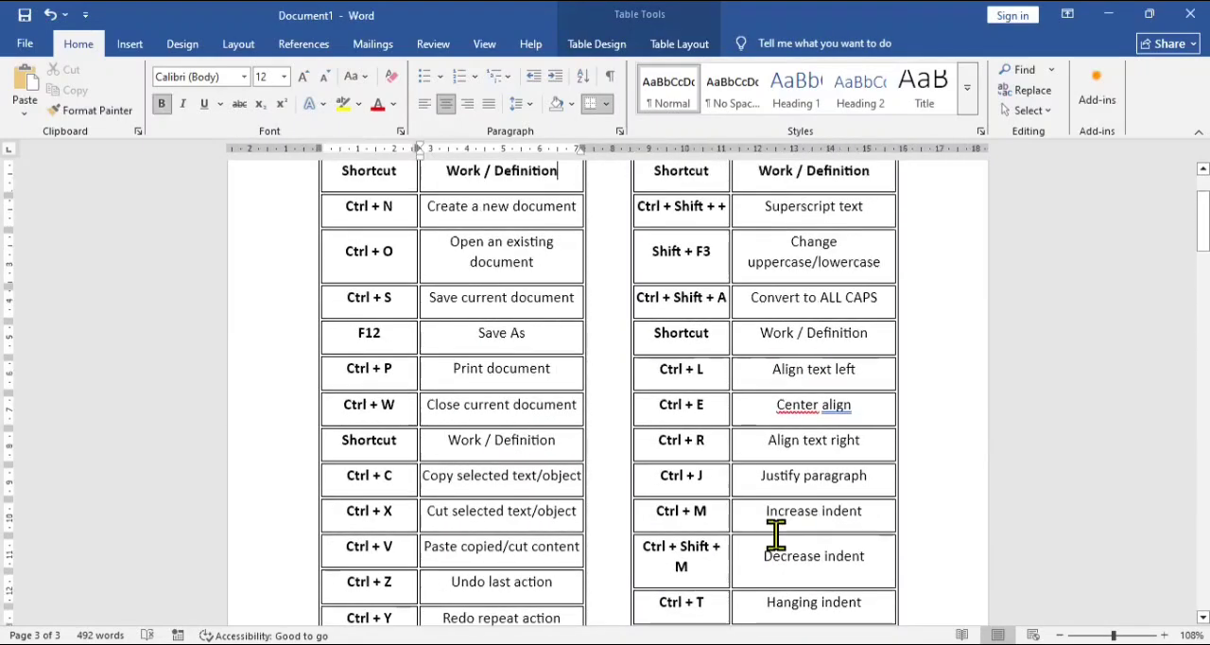